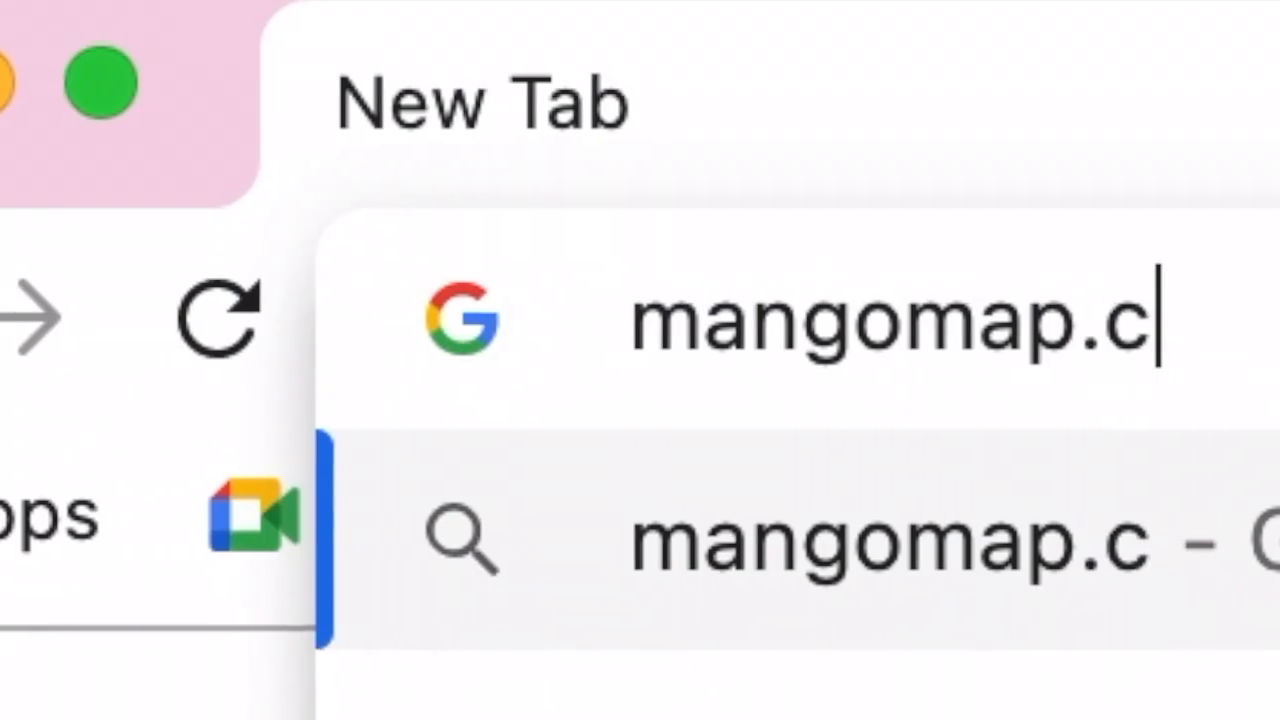
Open mangomap.com and upload the zips_us .dbf, .prj, .shp and .shx files as a new layer on the untitled map.
type("om")
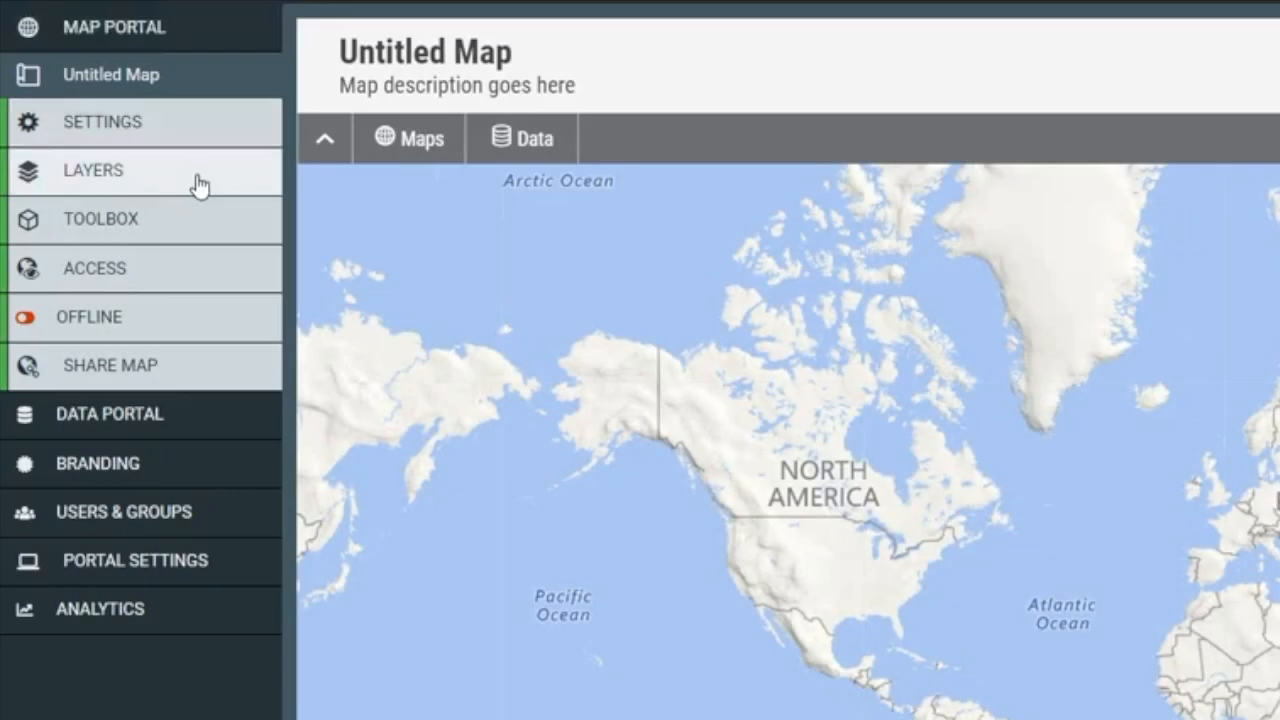
left_click(199, 186)
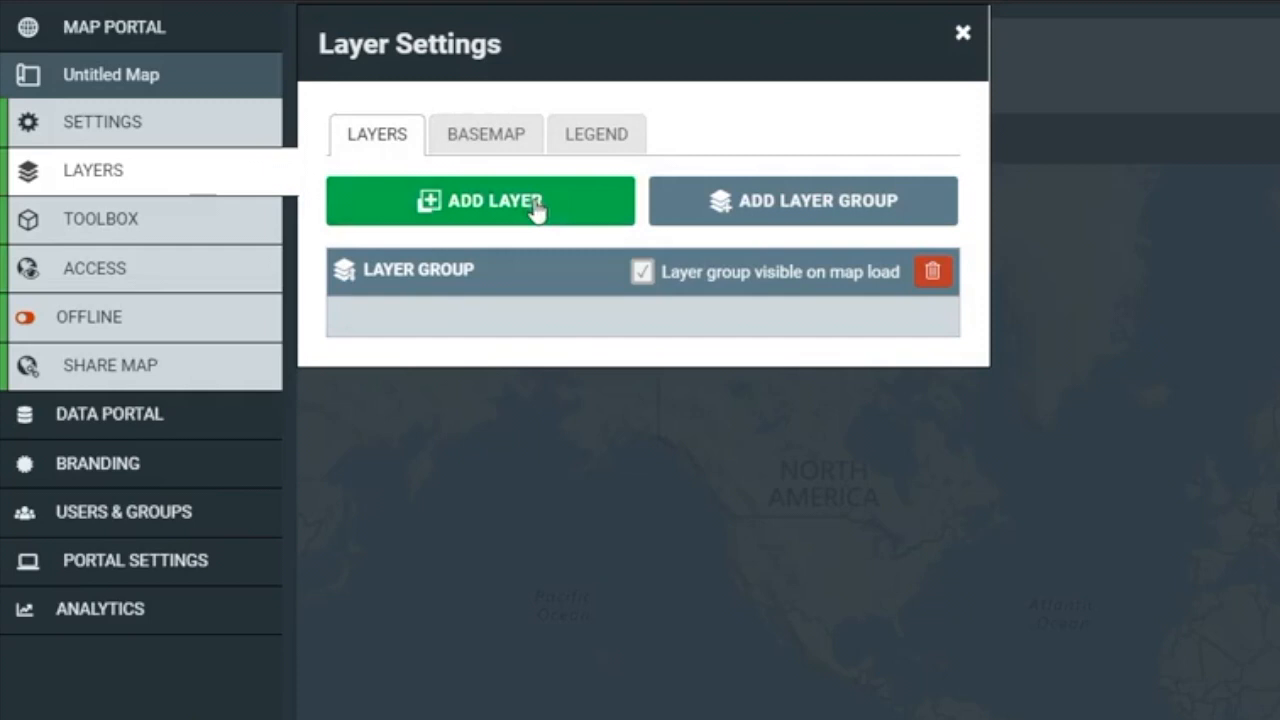
left_click(537, 206)
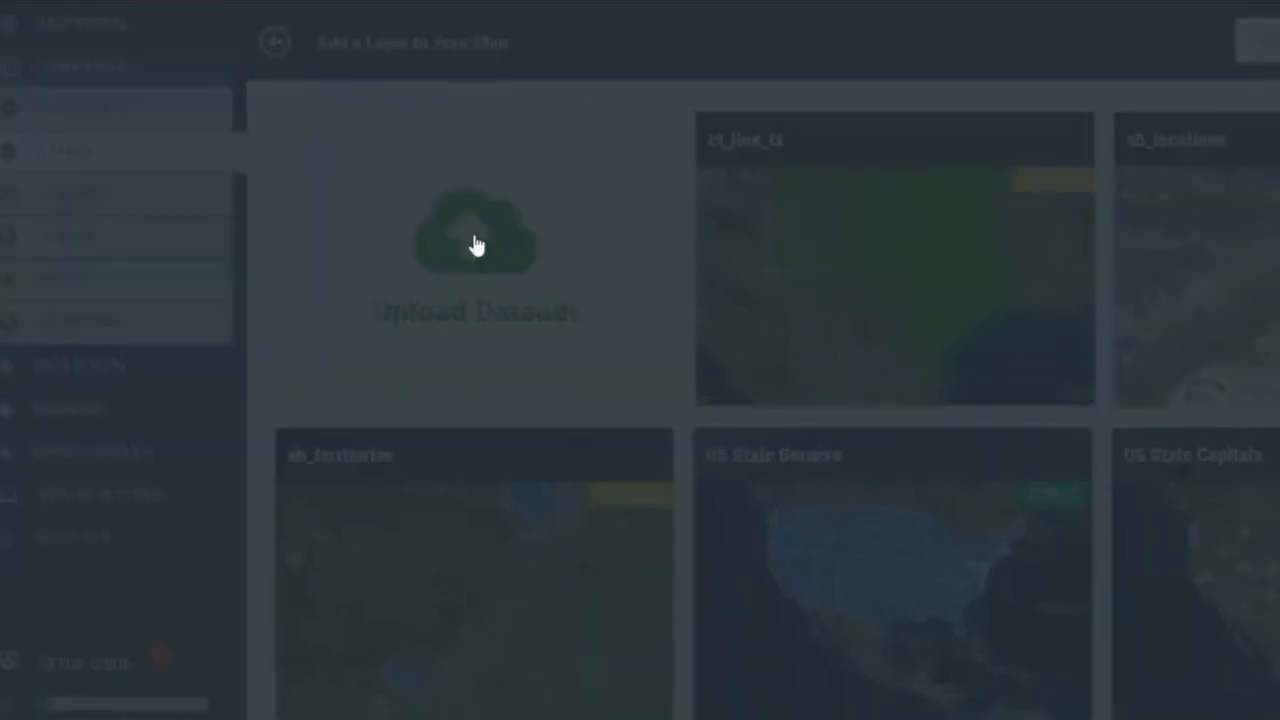
left_click(476, 246)
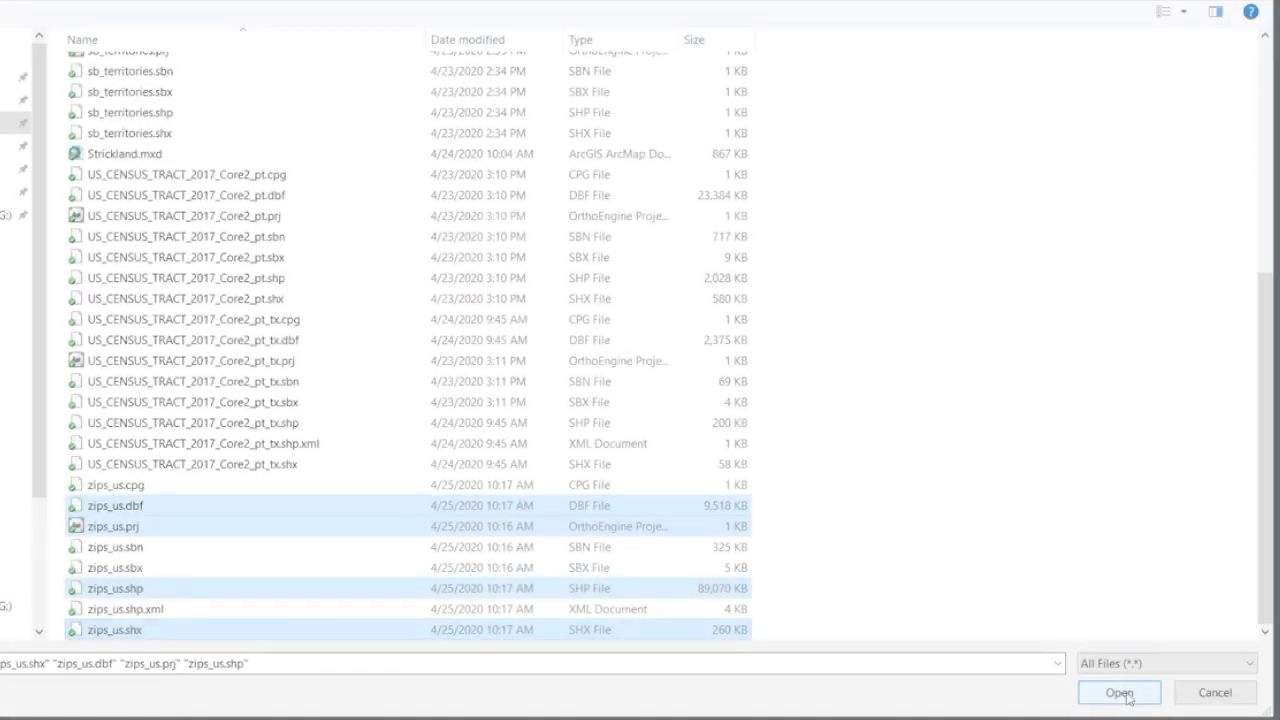
left_click(1127, 697)
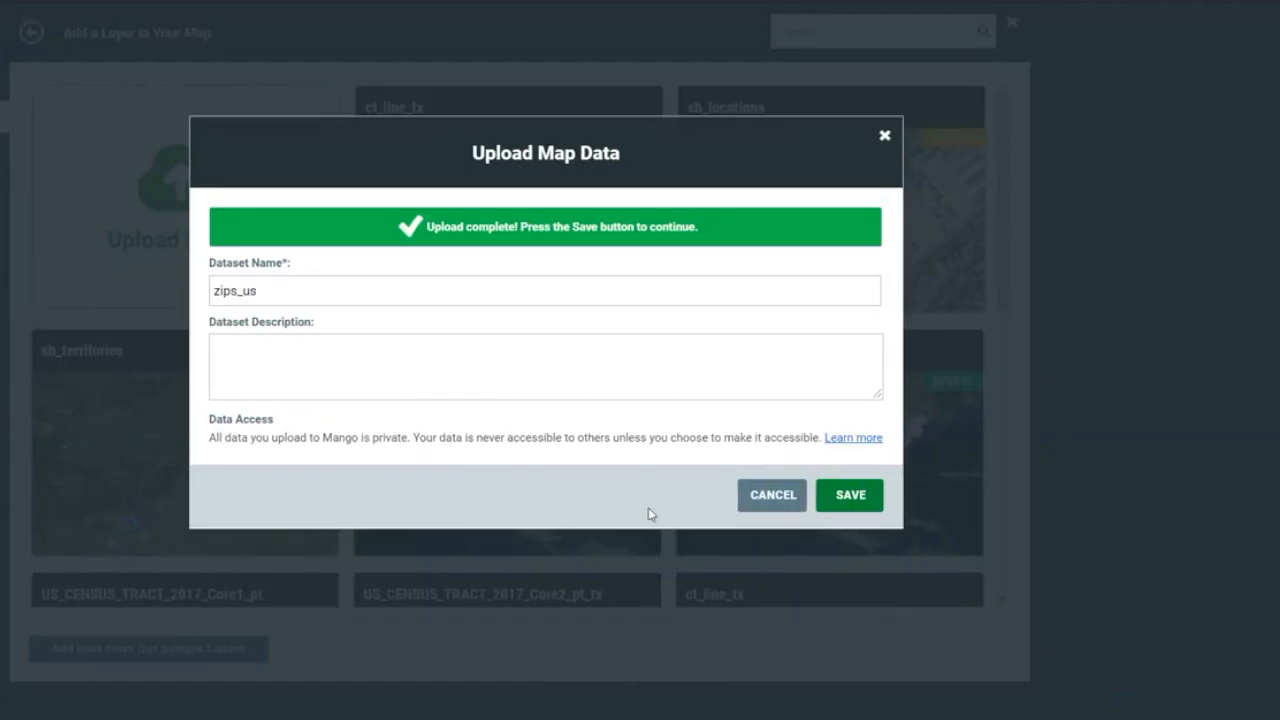
left_click(850, 497)
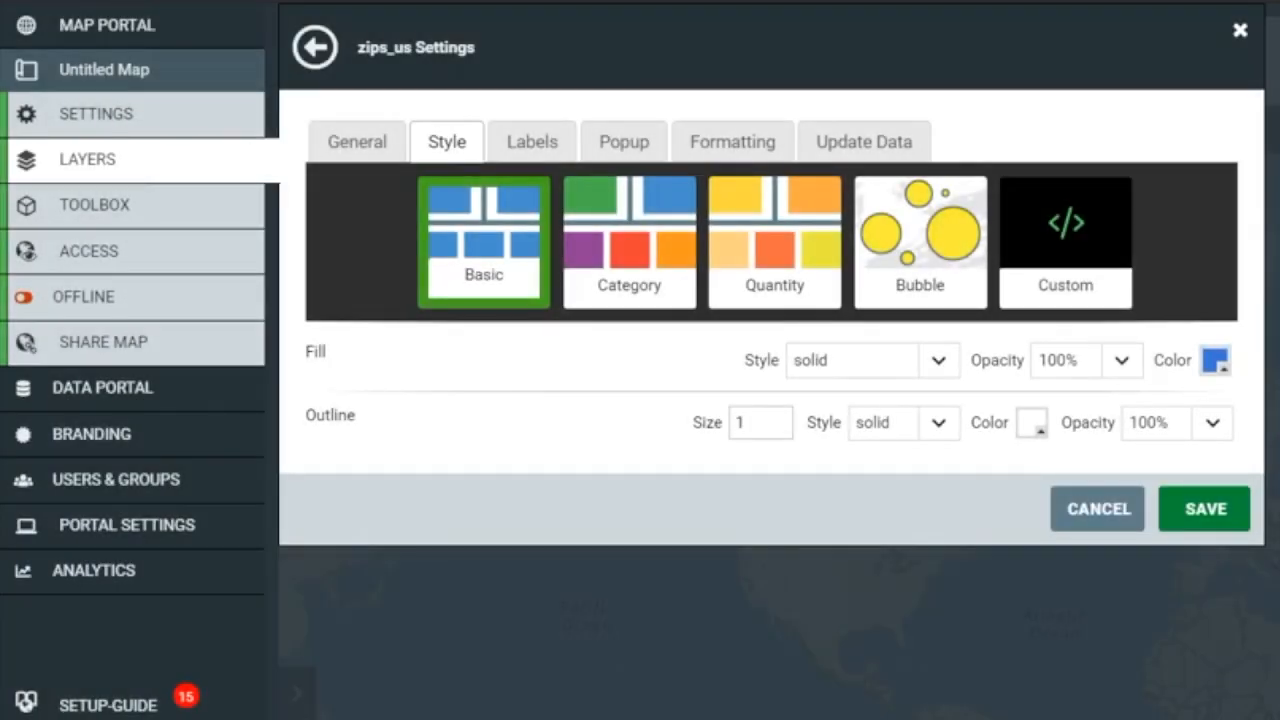
Set the fill opacity of the zips_us layer's basic style to 40% and save the layer.
left_click(1121, 363)
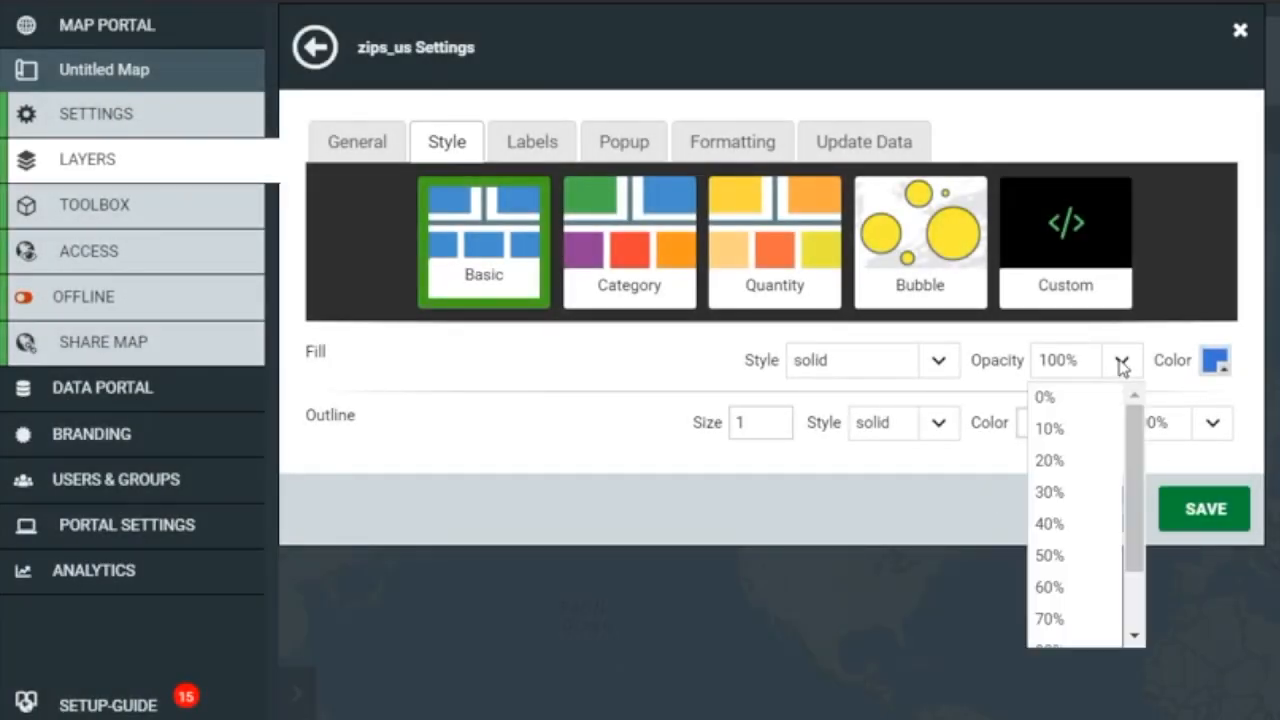
left_click(1050, 524)
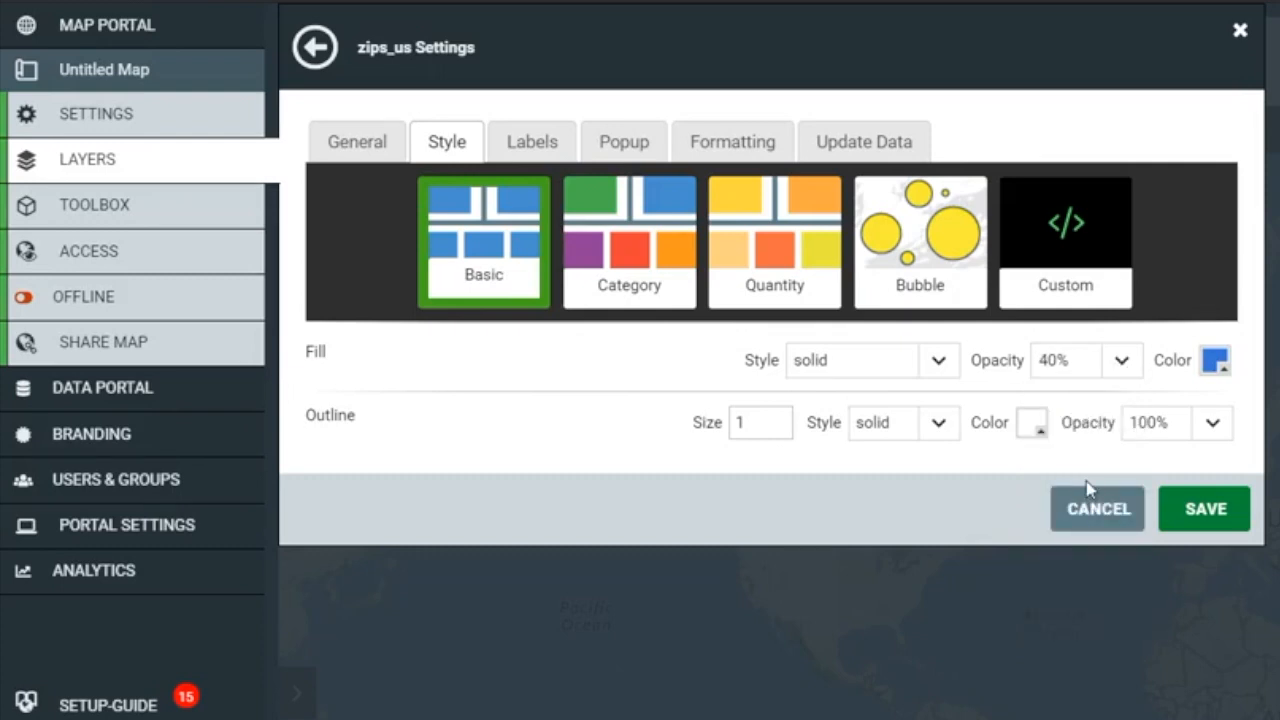
left_click(1206, 512)
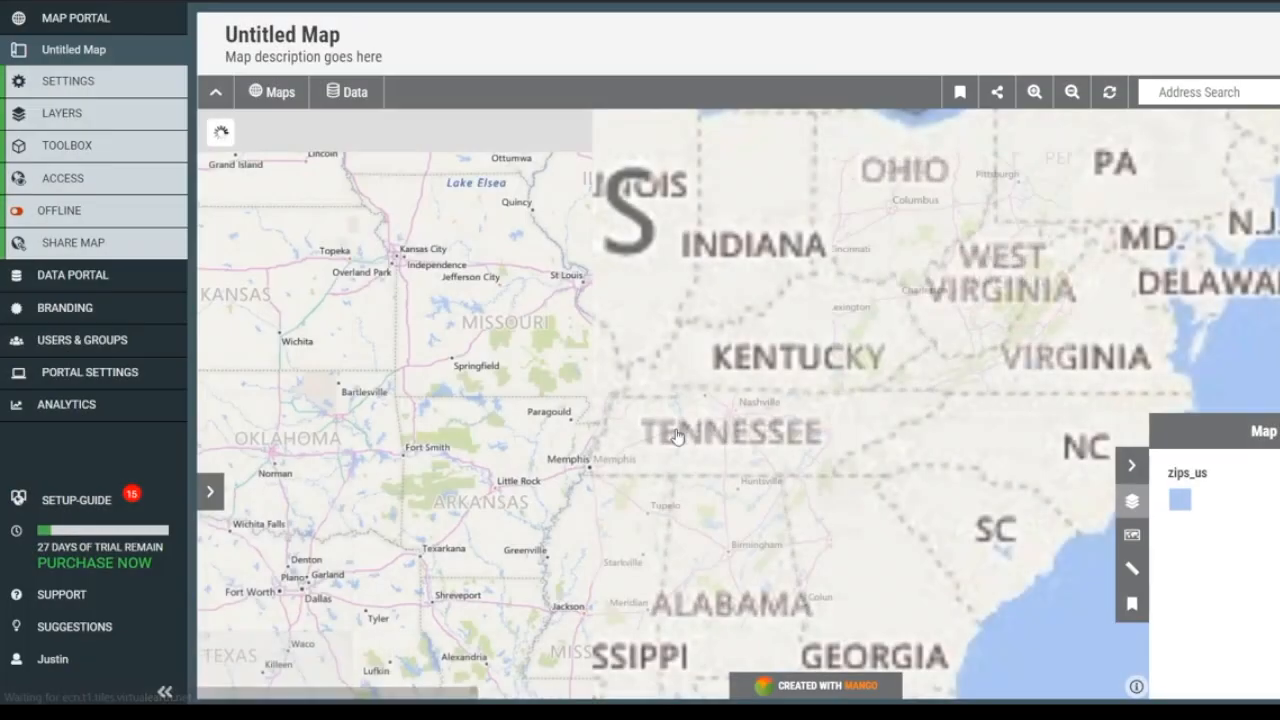
Examine the attribute names in the feature info of a ZIP area northwest of Nashville.
scroll(676, 436, "up", 3)
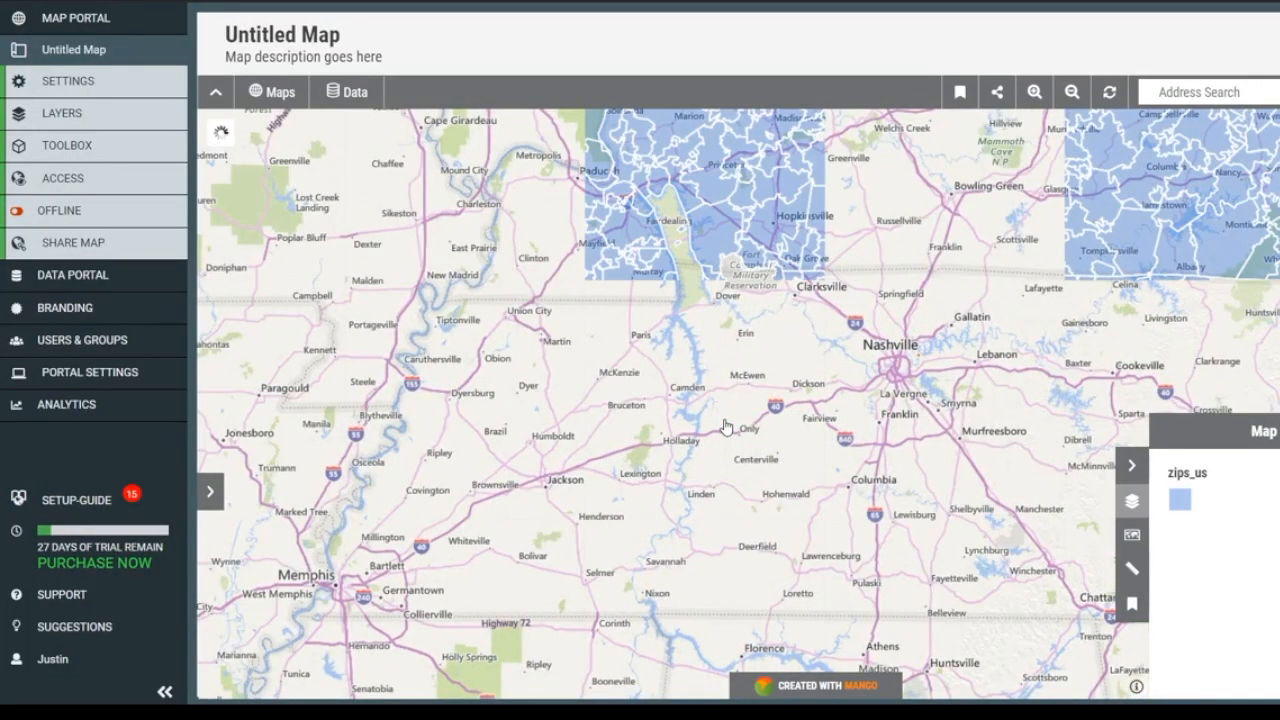
left_click(715, 317)
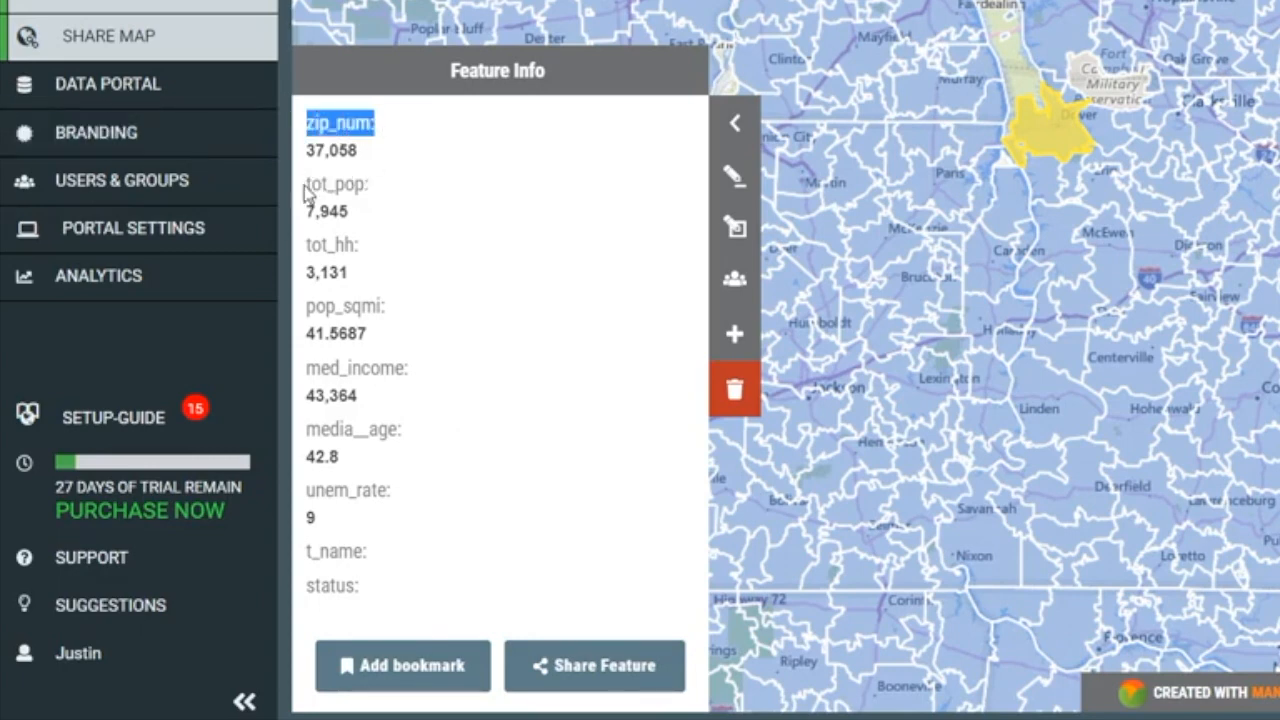
left_click_drag(305, 193, 384, 198)
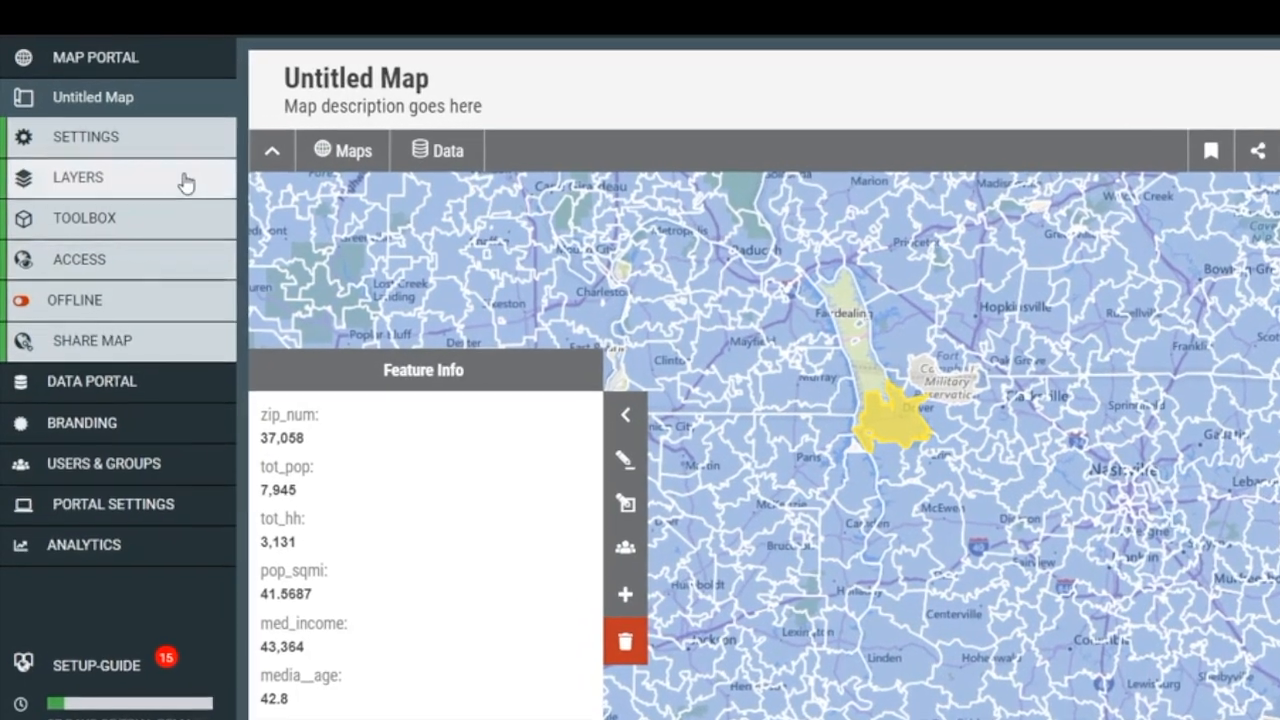
In the zips_us layer's field formatting, label zip_num "ZIP Code", tot_pop "Total population" and tot_hh "Total households".
left_click(185, 181)
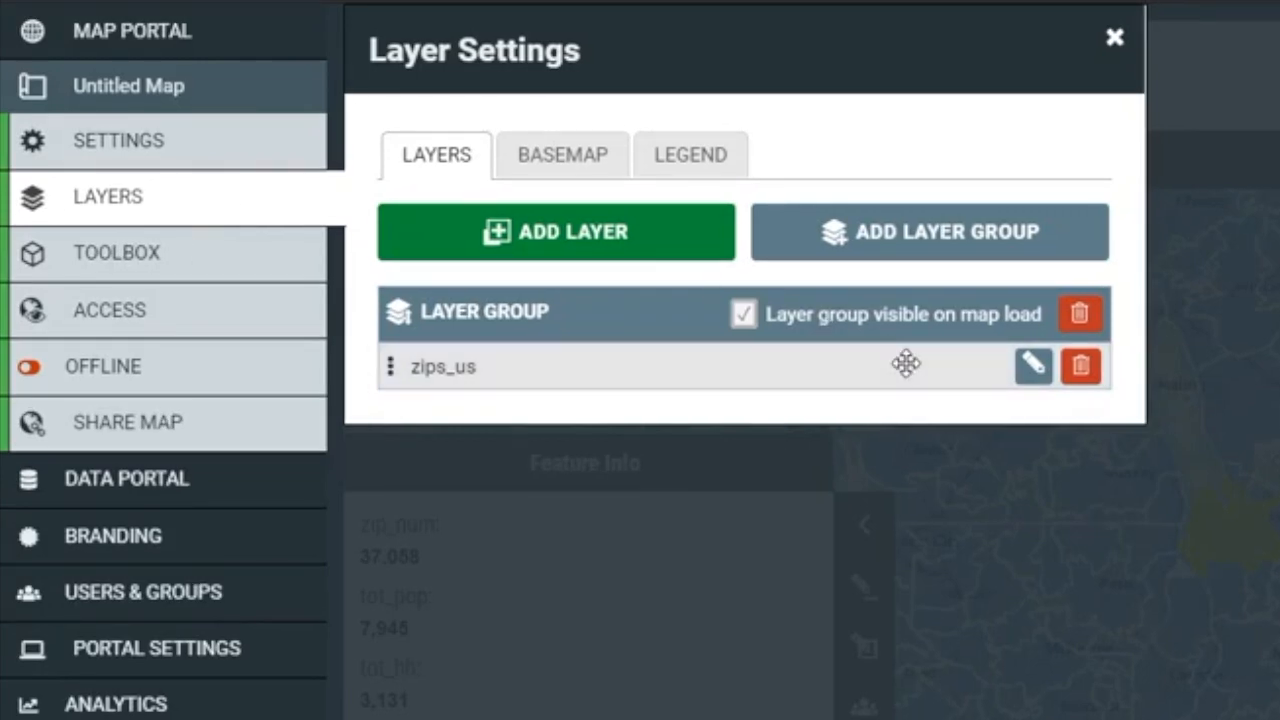
left_click(1034, 370)
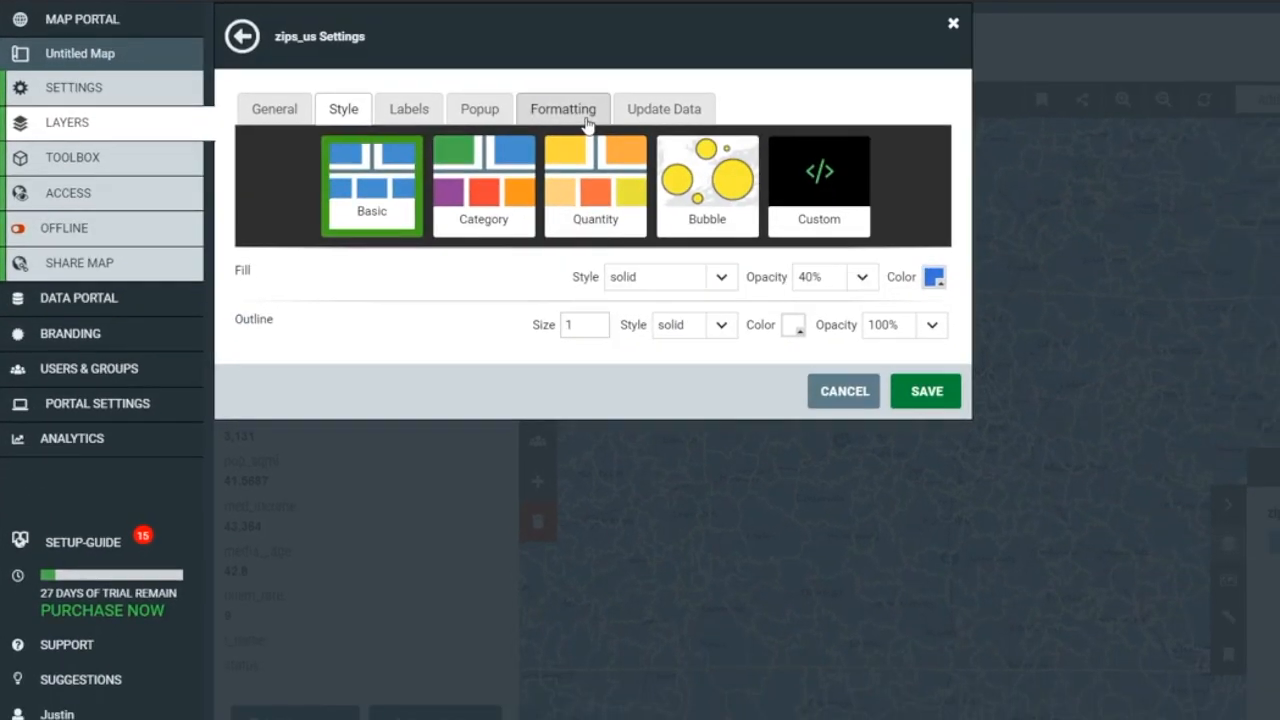
left_click(855, 170)
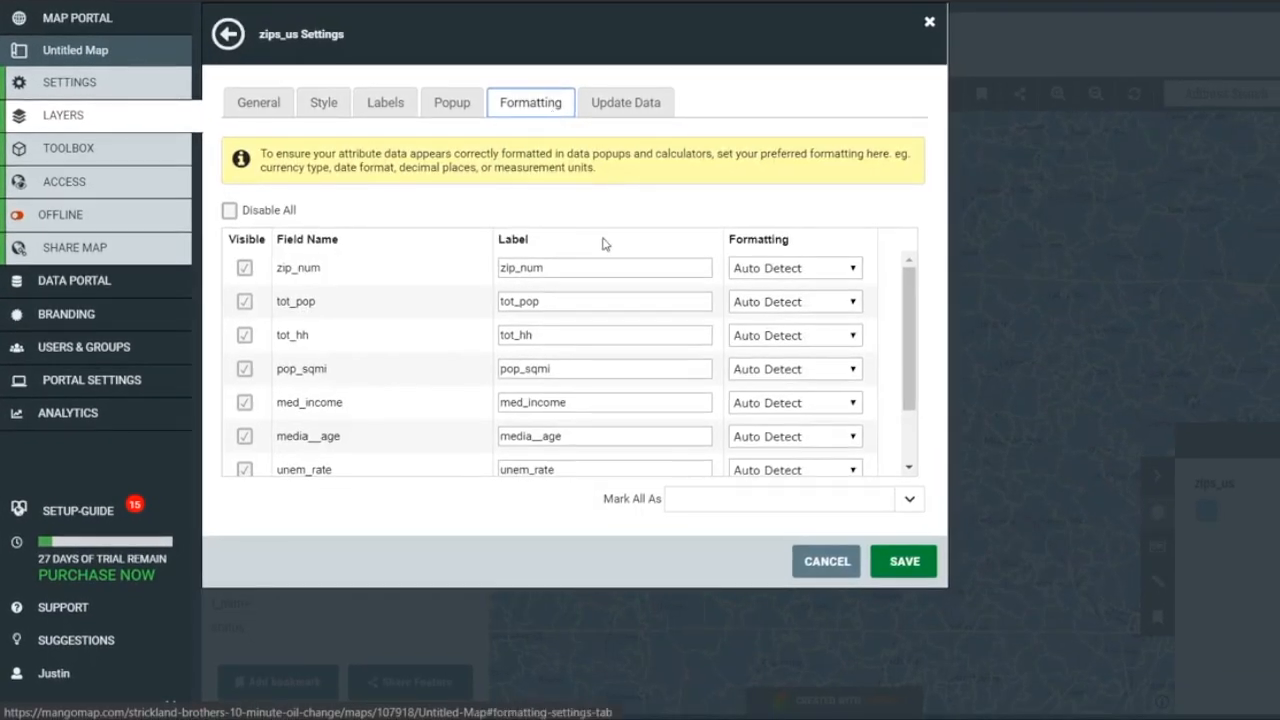
left_click_drag(551, 268, 434, 271)
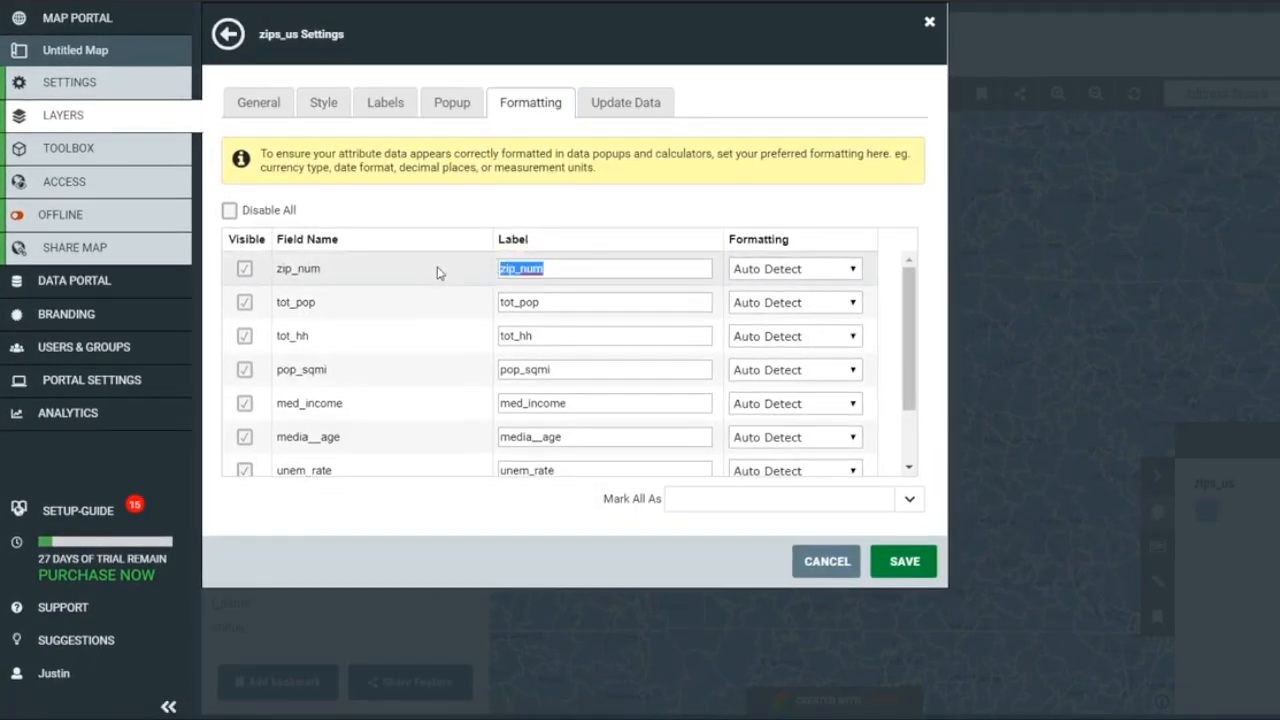
type("ZIP Code")
key("Tab")
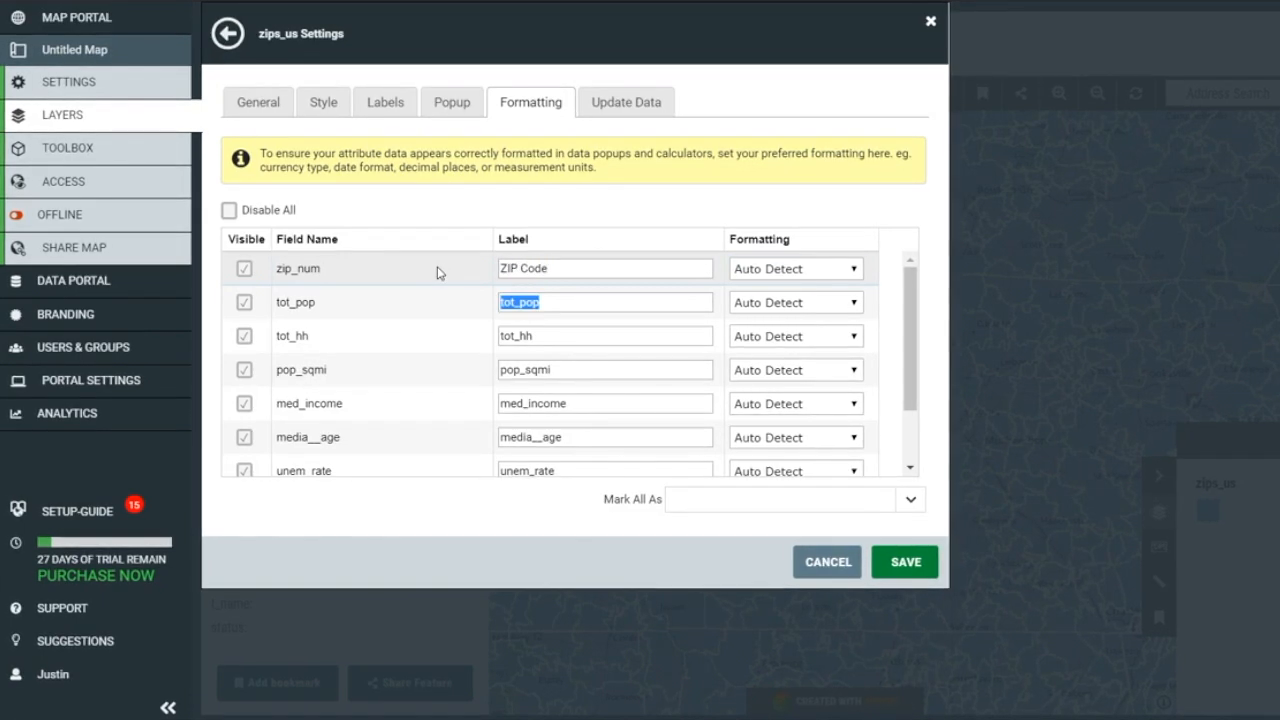
type("Total population")
key("Tab")
type("Total households")
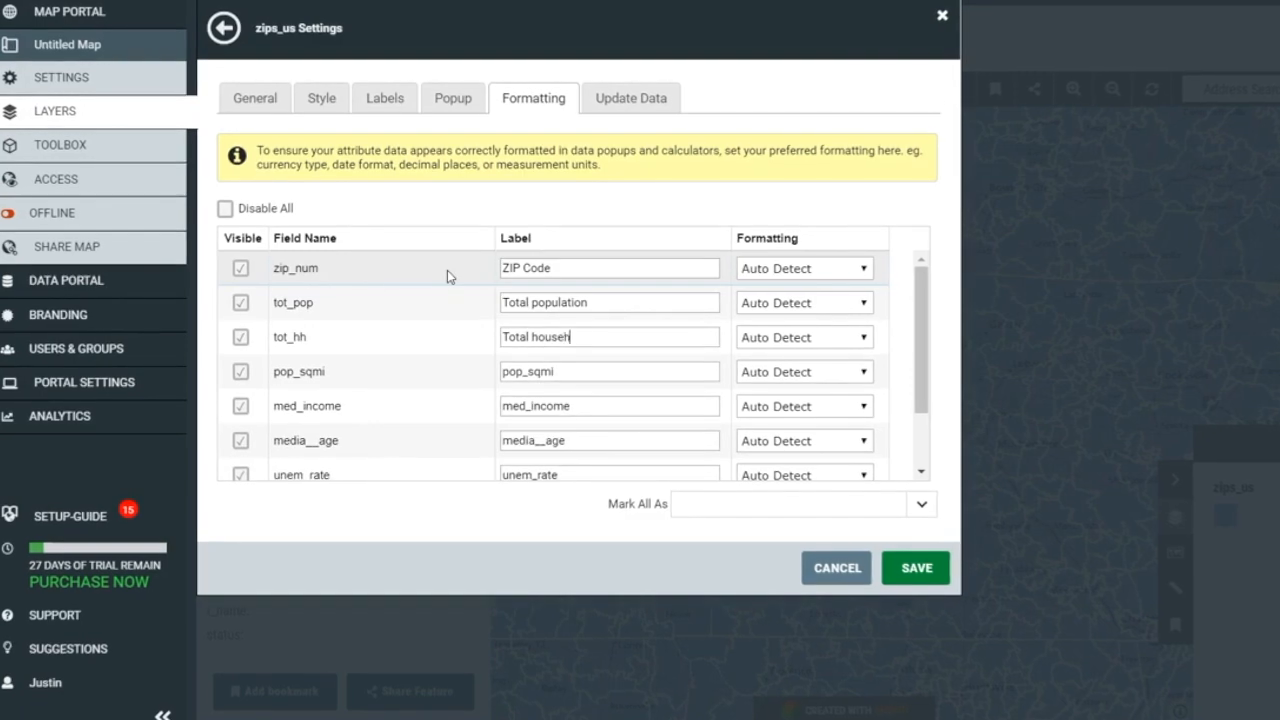
Label pop_sqmi "Pop/ sq mi." and med_income "Median income", formatting the median income as Dollars ($).
key("Tab")
type("Pop/ sw")
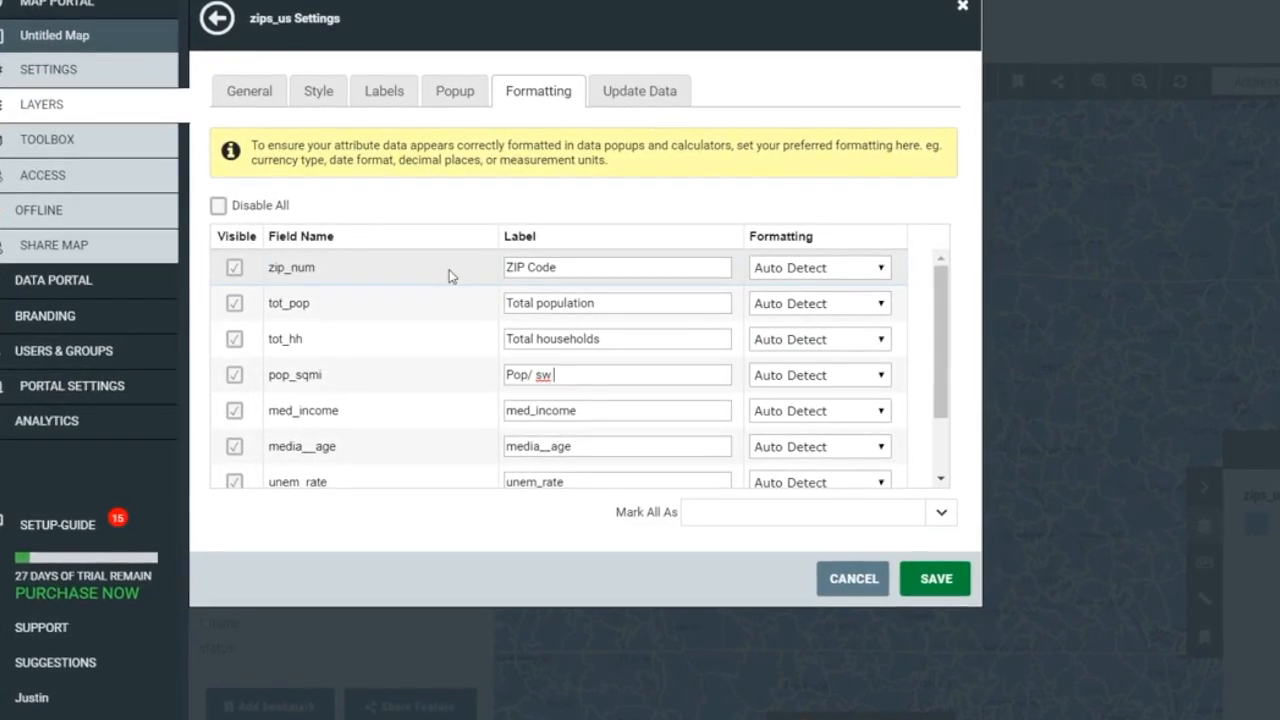
key("BackSpace")
type("q mi.")
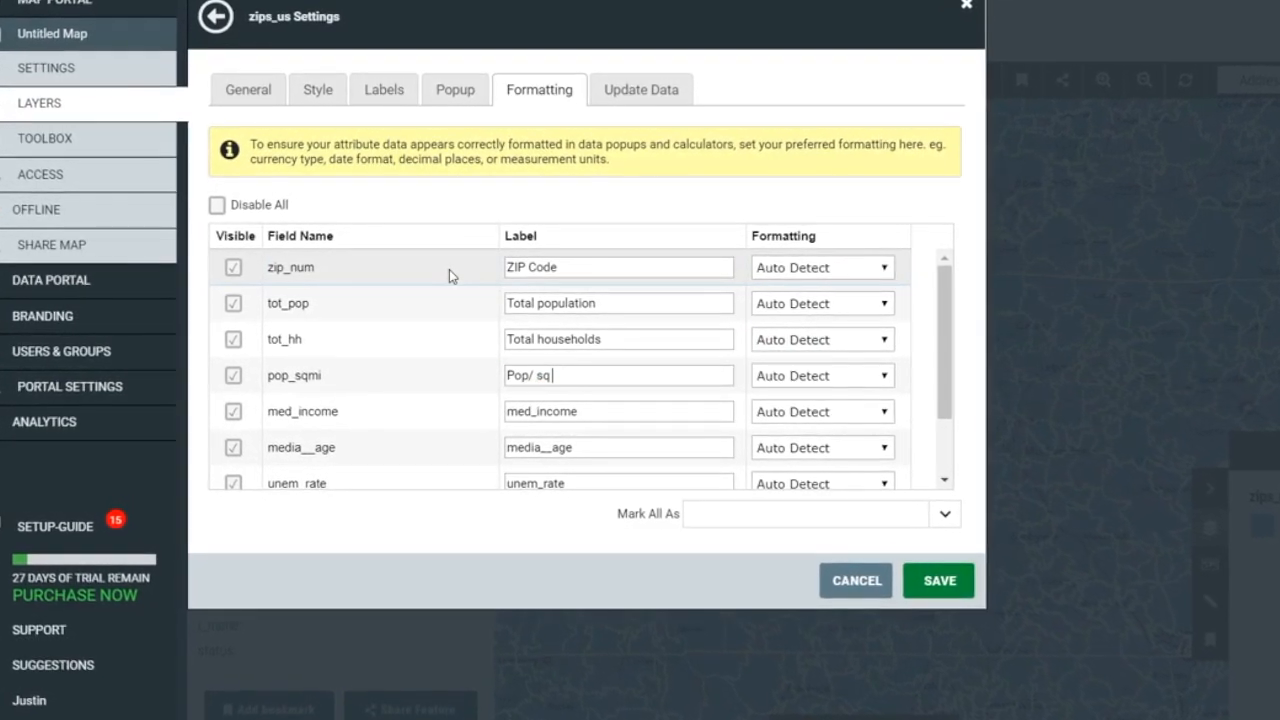
key("Tab")
type("Median income")
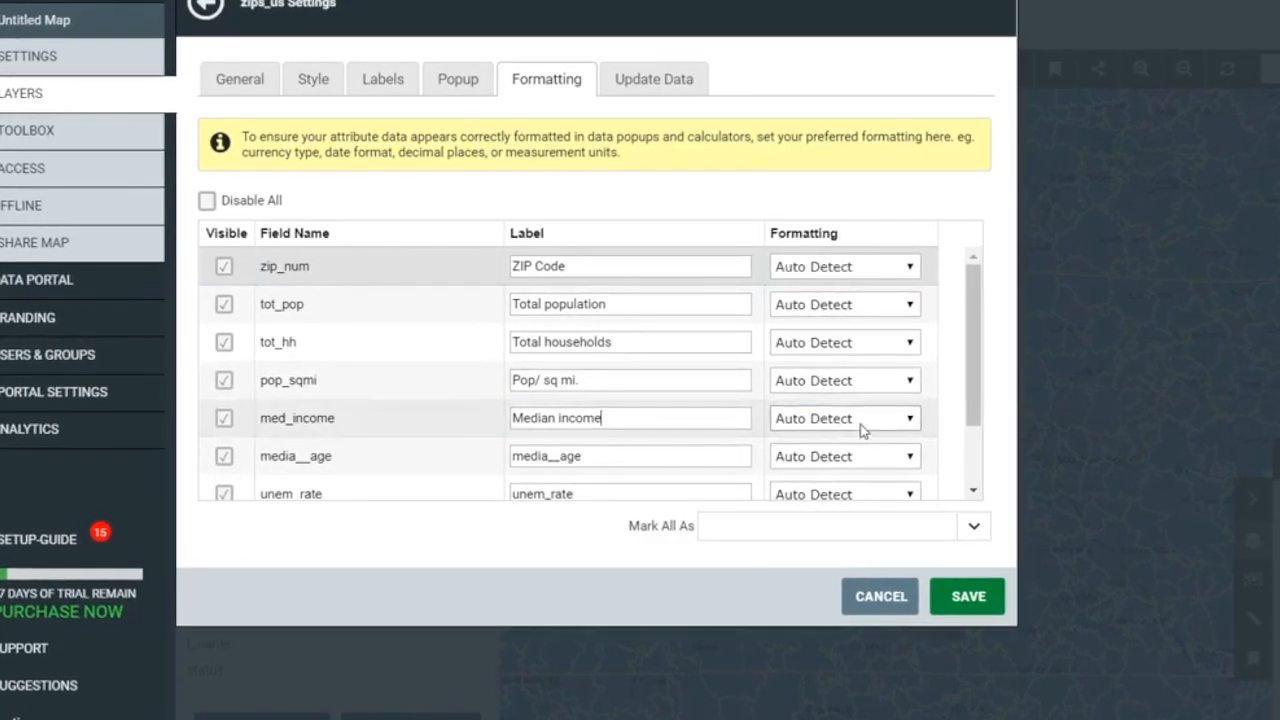
left_click(845, 418)
left_click(892, 596)
Label the media__age field "Median age" and format it as Number (Whole).
key("Tab")
type("Median age")
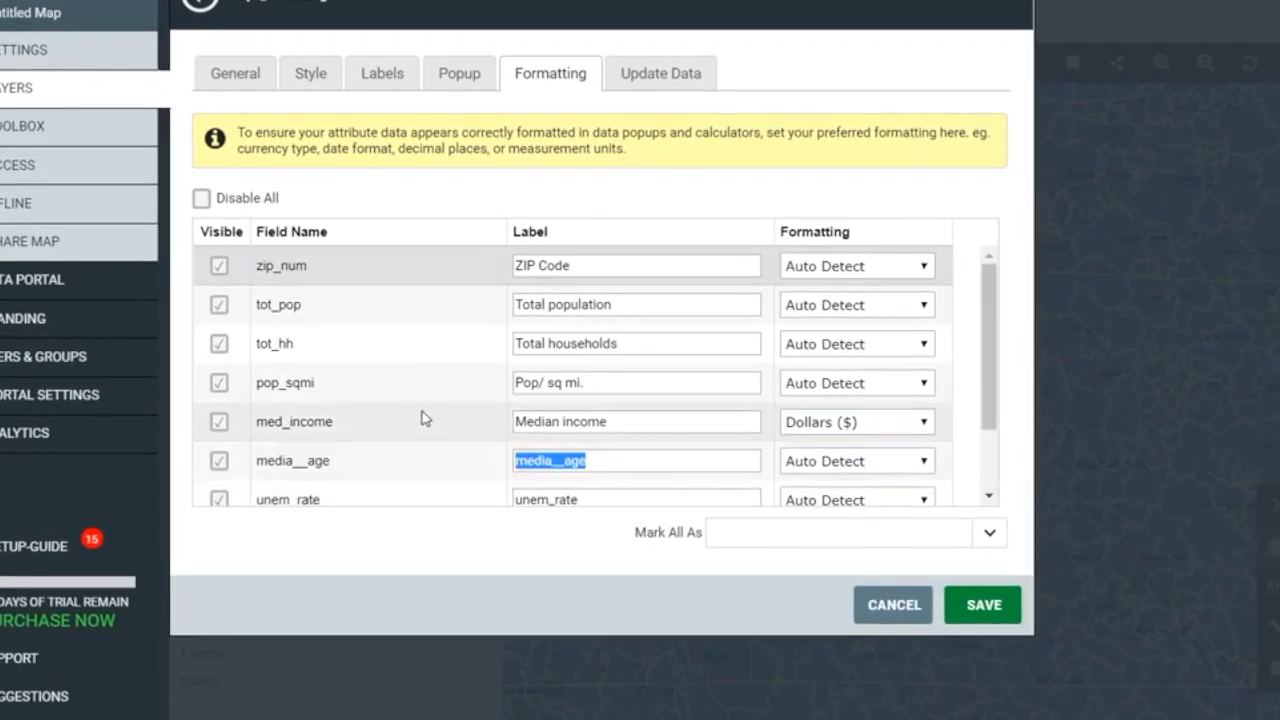
left_click(928, 464)
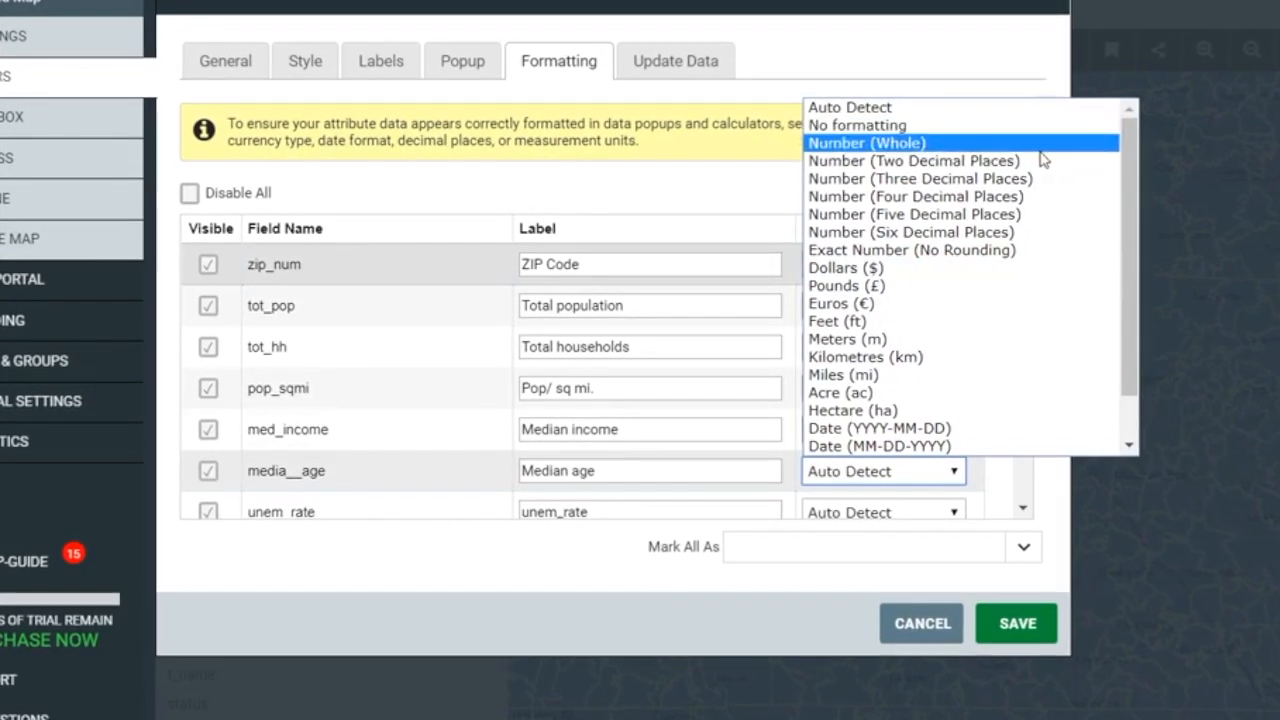
left_click(1040, 146)
Label the unem_rate field "Unemployment rate".
scroll(600, 450, "down", 3)
key("Tab")
type("Unempplo")
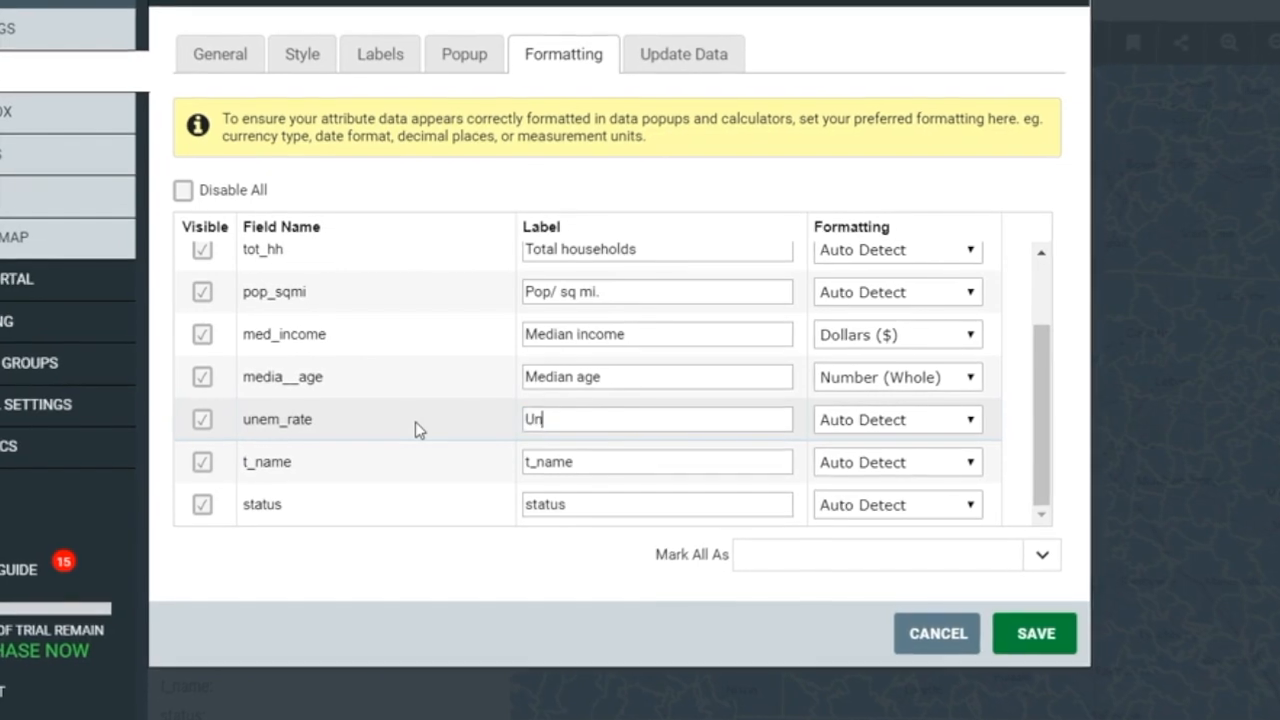
key("BackSpace")
key("BackSpace")
key("BackSpace")
type("loyment rate")
Label t_name "Territory name" and status "Territory status", save the formatting, and check a ZIP area on the map.
key("Tab")
type("Territory name")
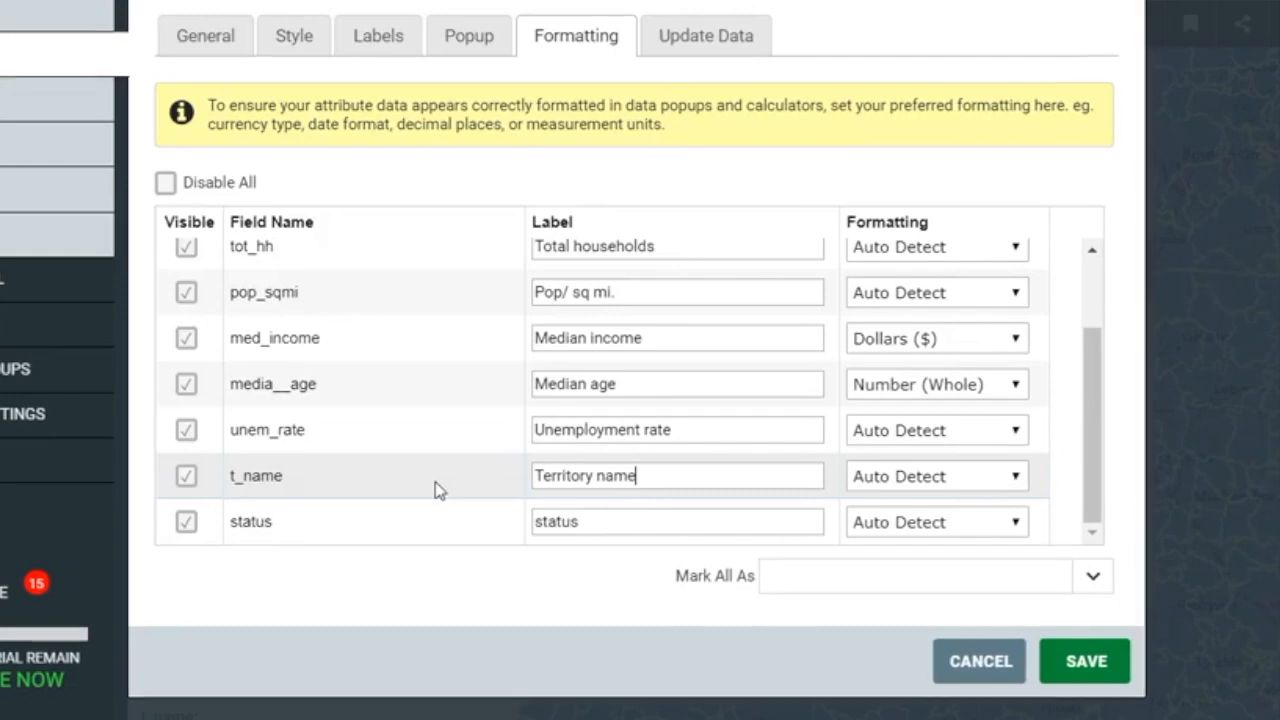
key("Tab")
type("Territoru")
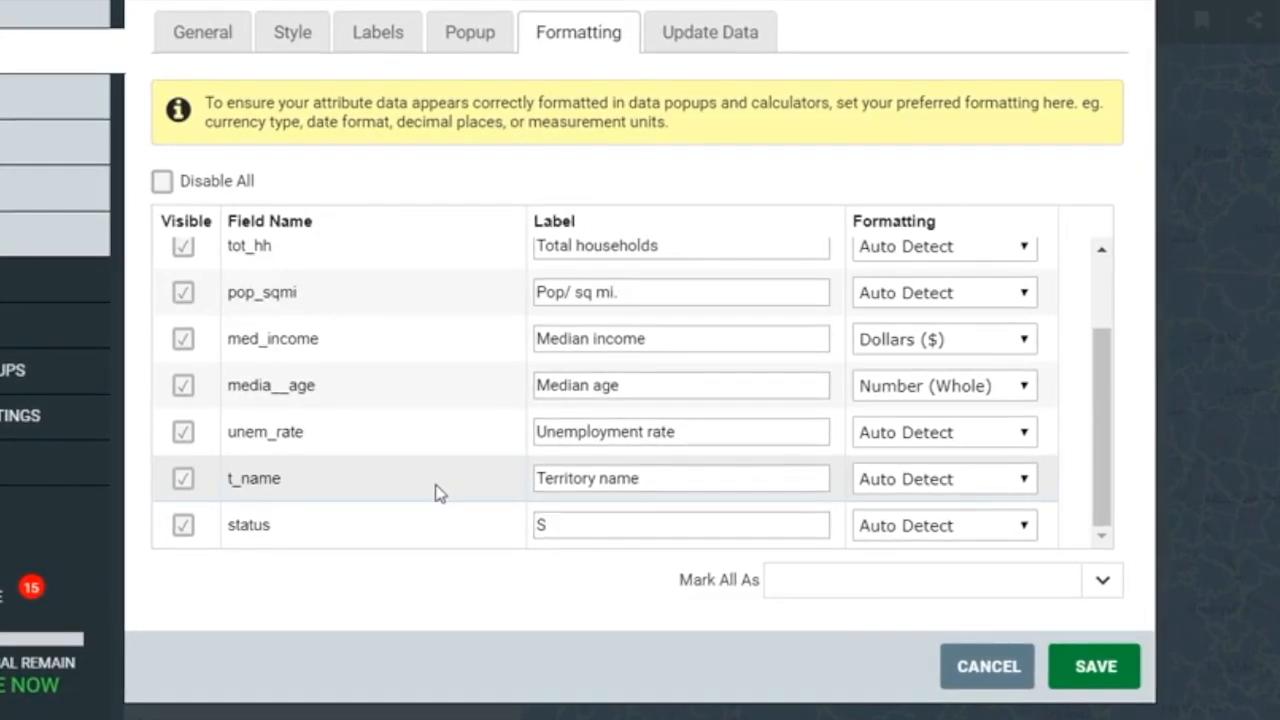
key("BackSpace")
key("BackSpace")
type("ry status")
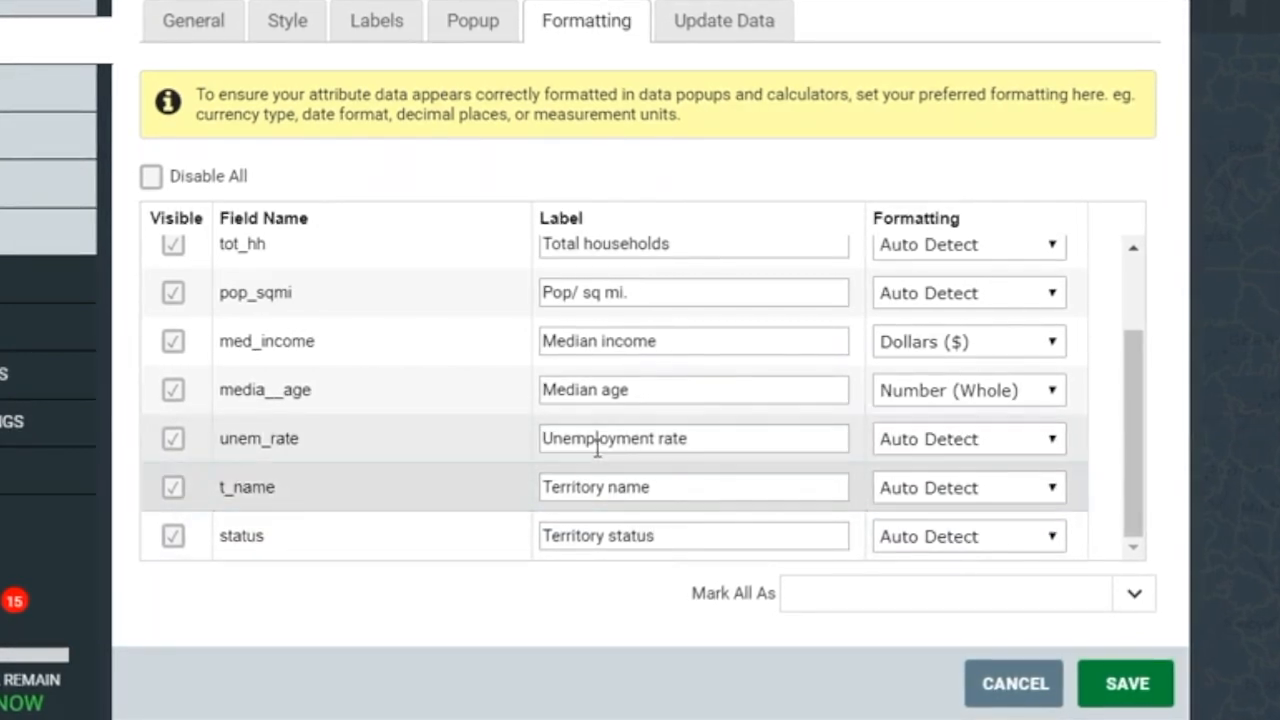
left_click(1124, 684)
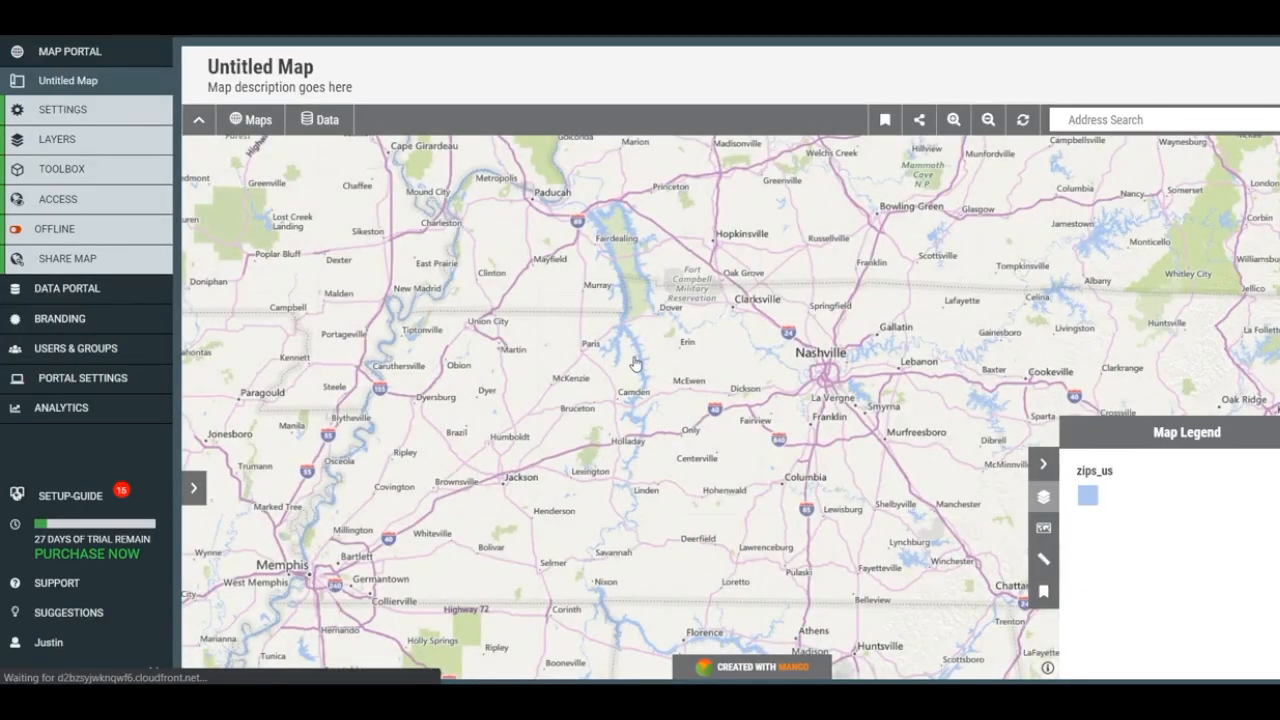
left_click(634, 364)
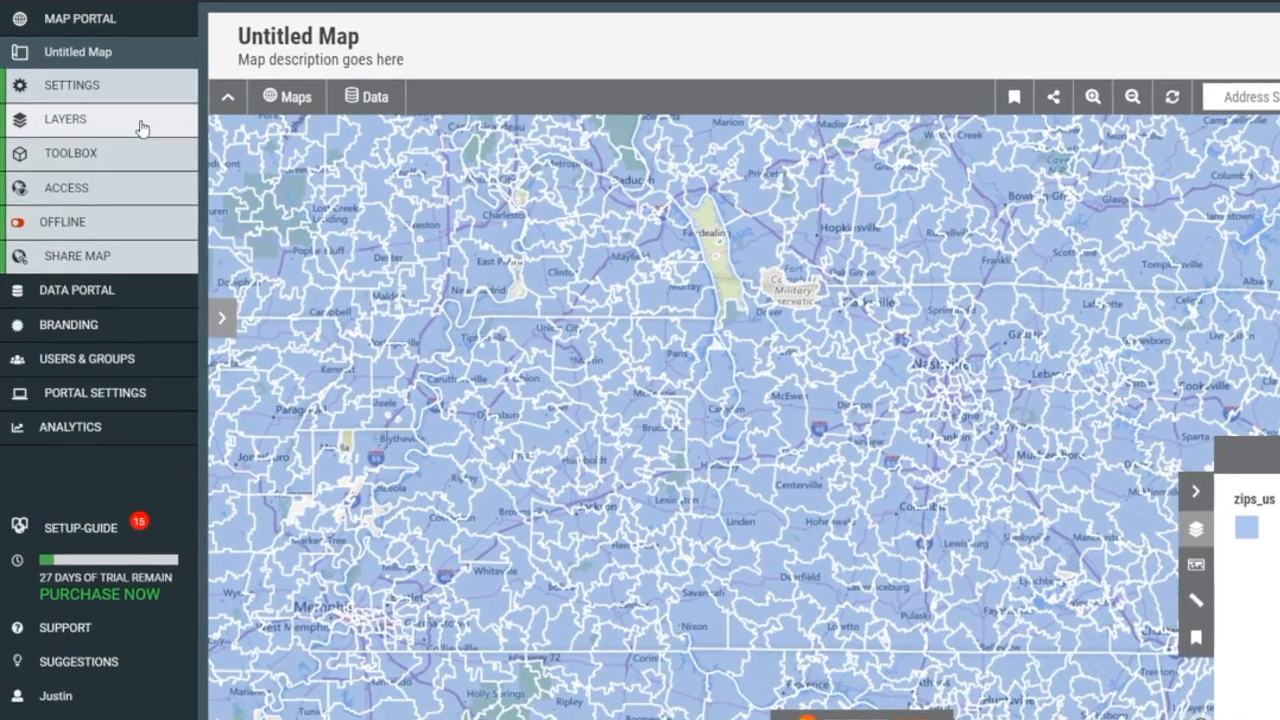
In the zips_us layer's custom popup, move the Territory name and Territory status lines above the ZIP Code line, leaving a blank line between.
left_click(137, 124)
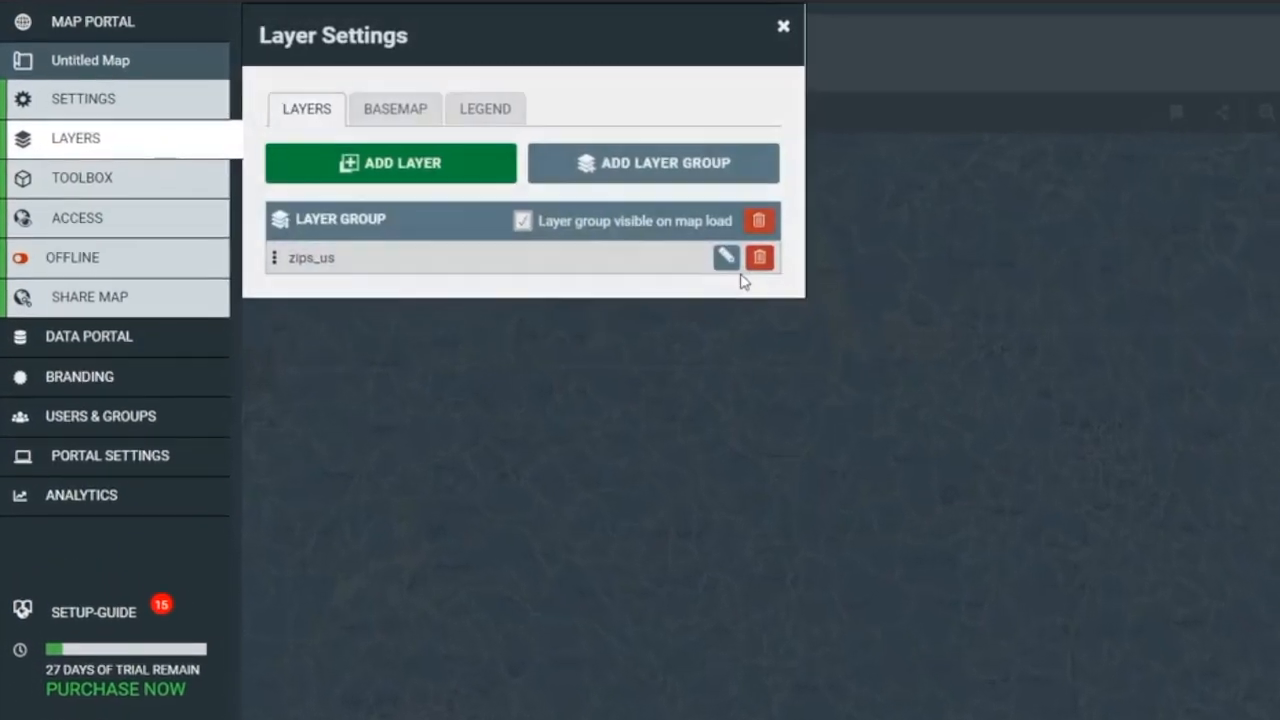
left_click(806, 289)
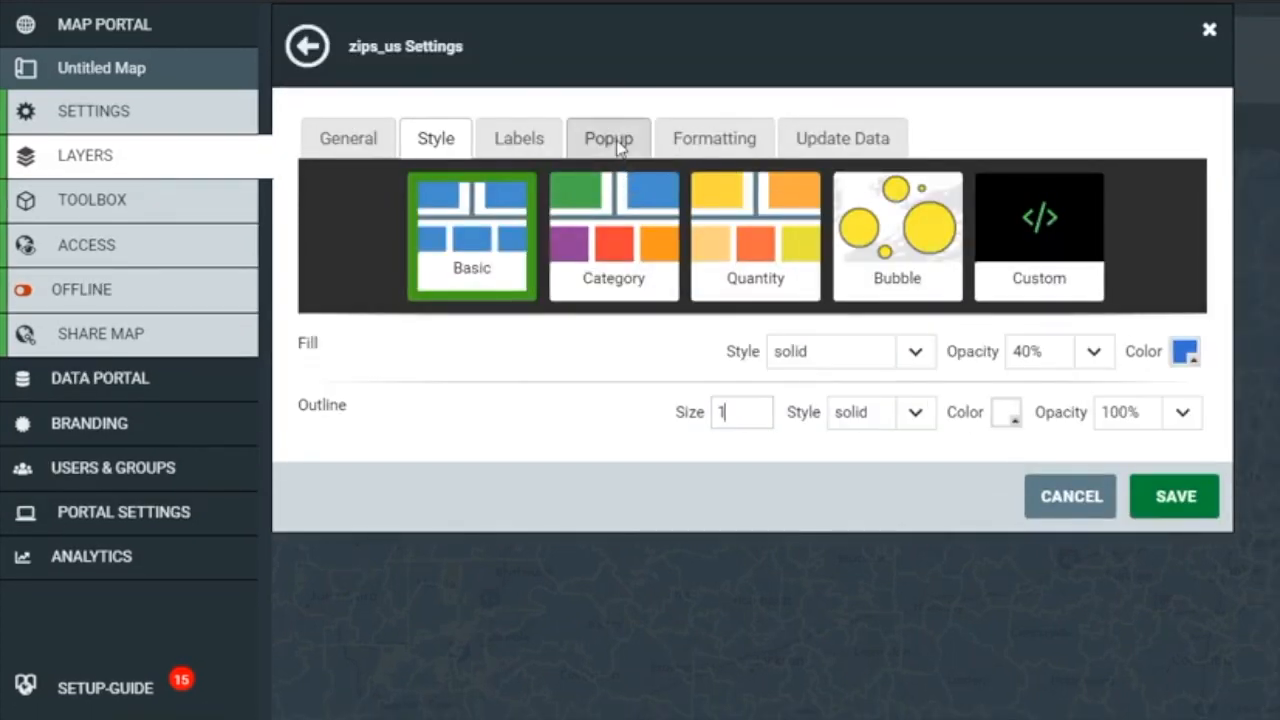
left_click(614, 143)
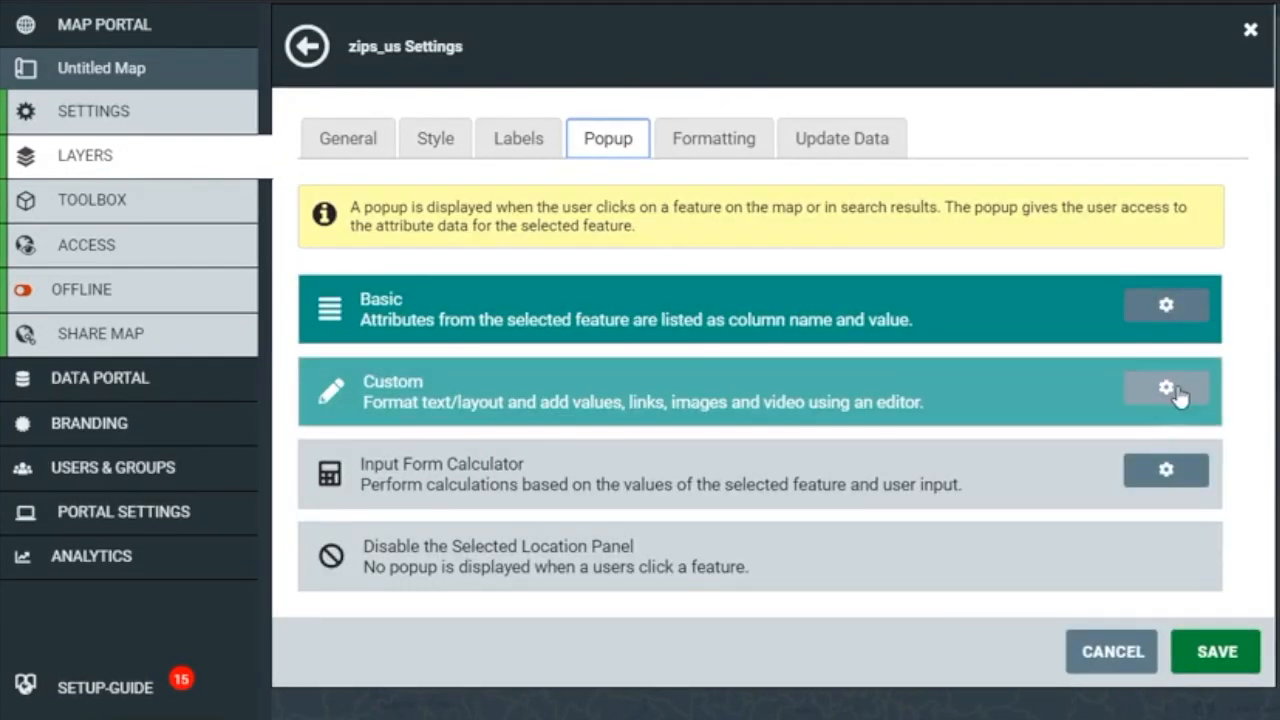
left_click(1166, 389)
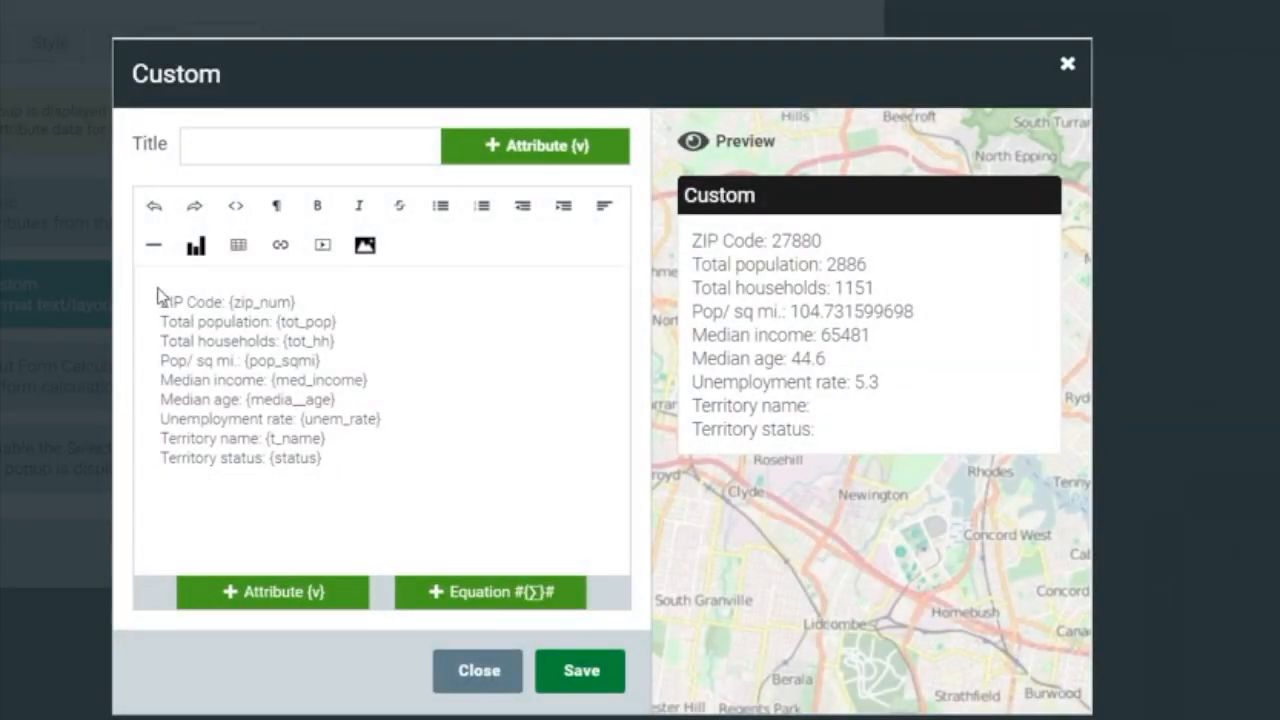
key("Return")
key("Return")
left_click_drag(320, 498, 165, 487)
key("ctrl+x")
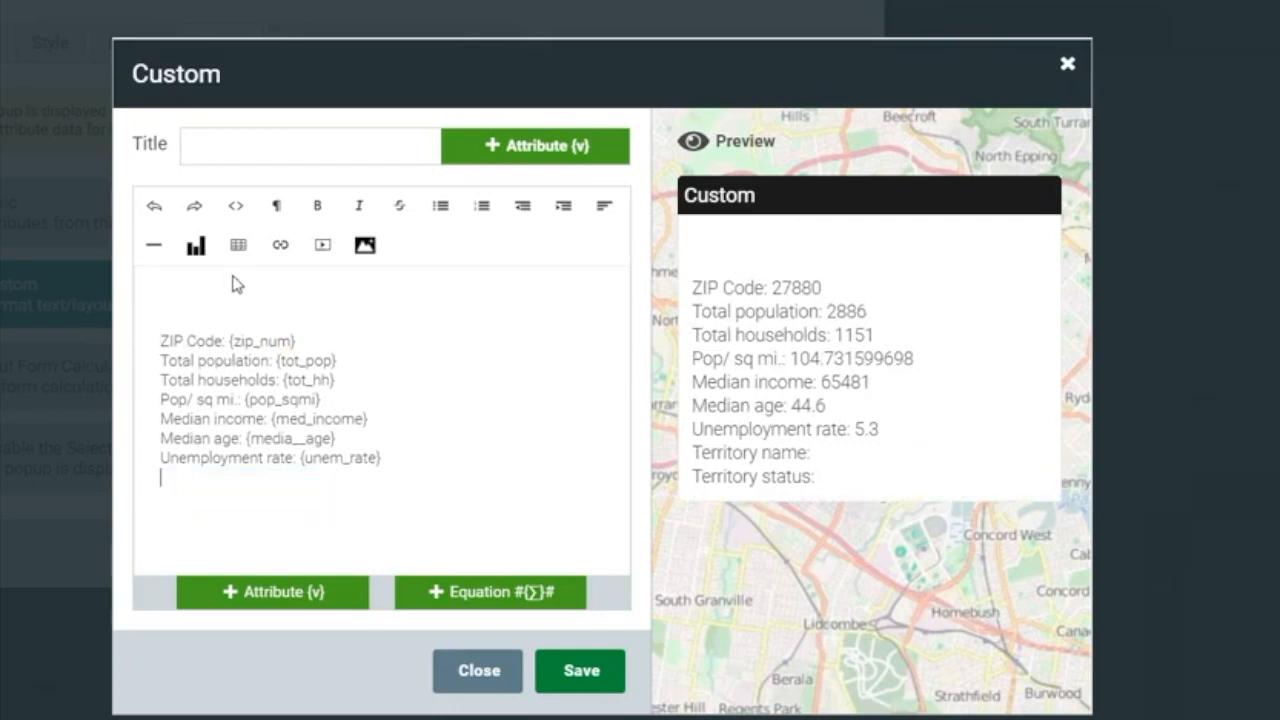
left_click(236, 284)
key("ctrl+v")
Format the Territory name and Territory status lines as a header and insert a horizontal rule below them.
left_click_drag(321, 322, 161, 299)
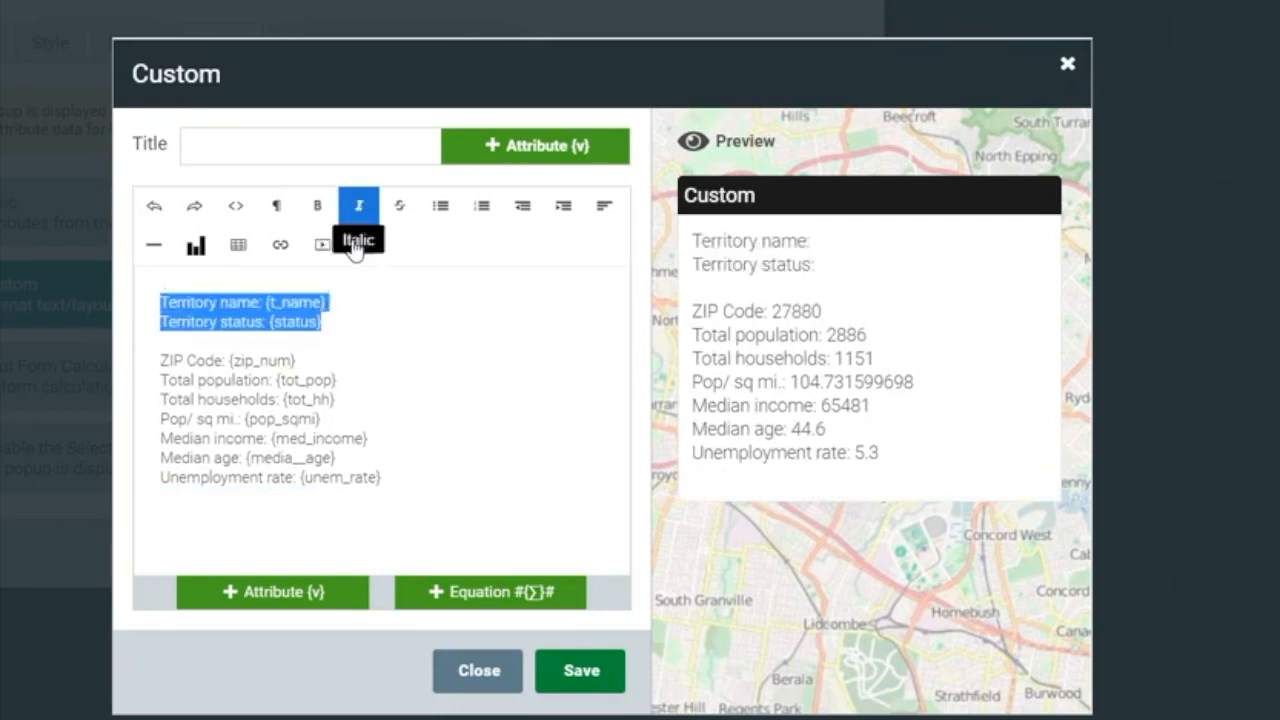
left_click(278, 208)
scroll(491, 330, "down", 3)
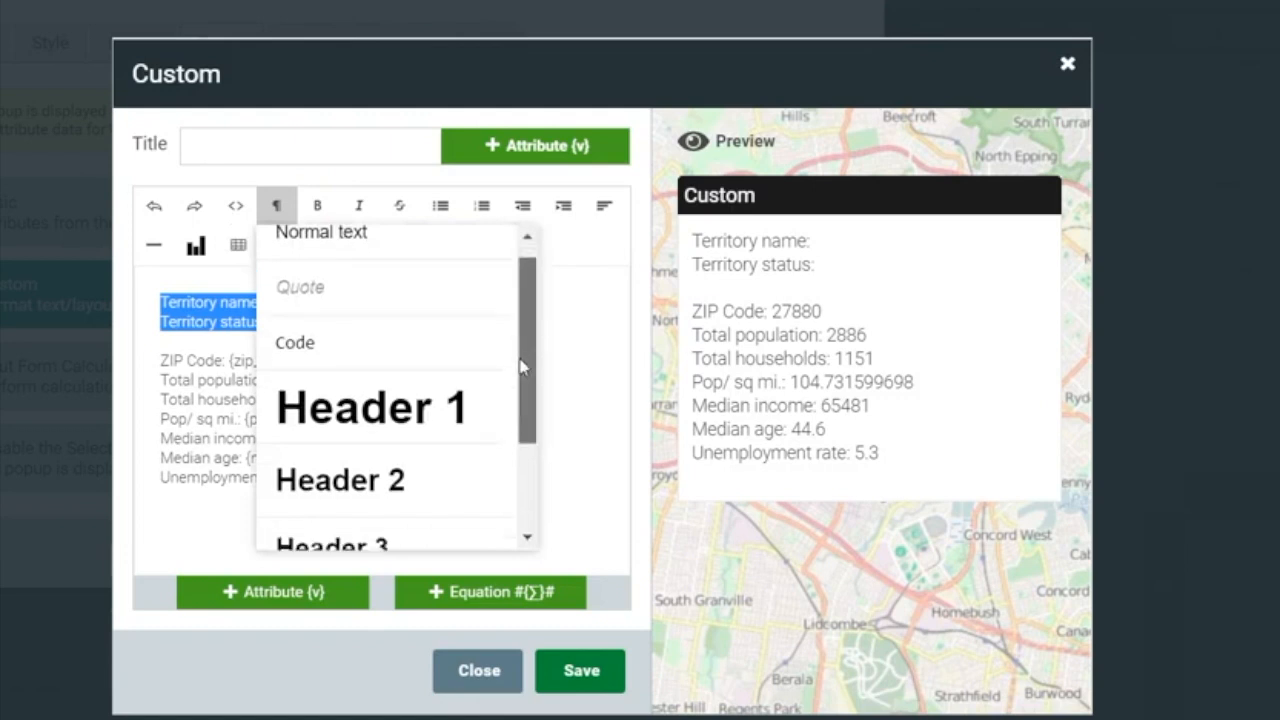
left_click(491, 451)
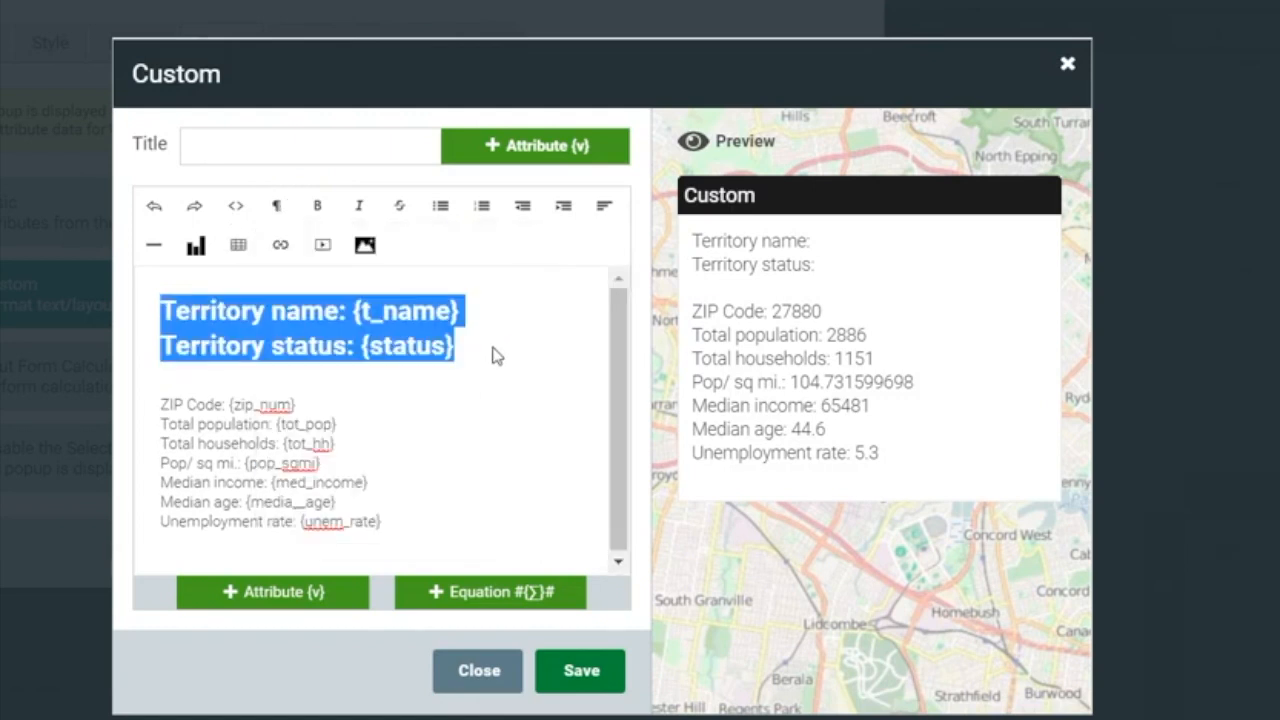
left_click(502, 348)
key("Return")
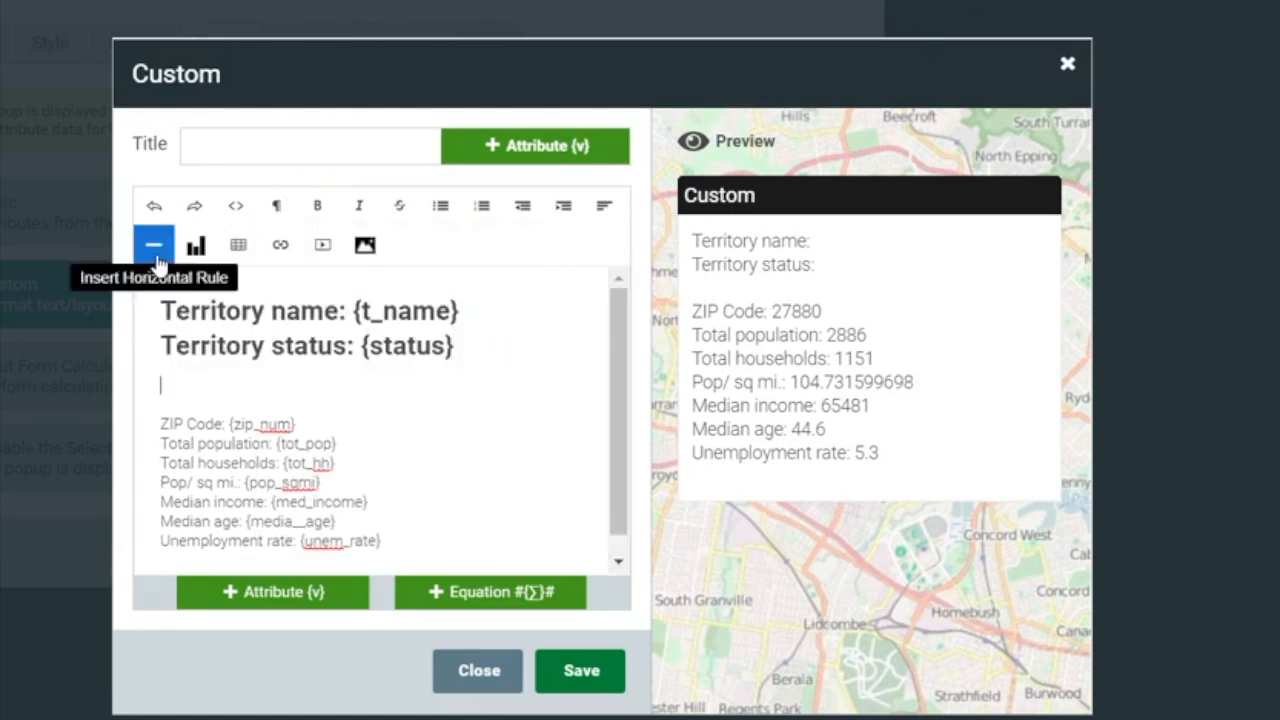
left_click(158, 250)
Insert a table with 7 rows and 2 columns below the horizontal rule in the popup.
left_click(238, 245)
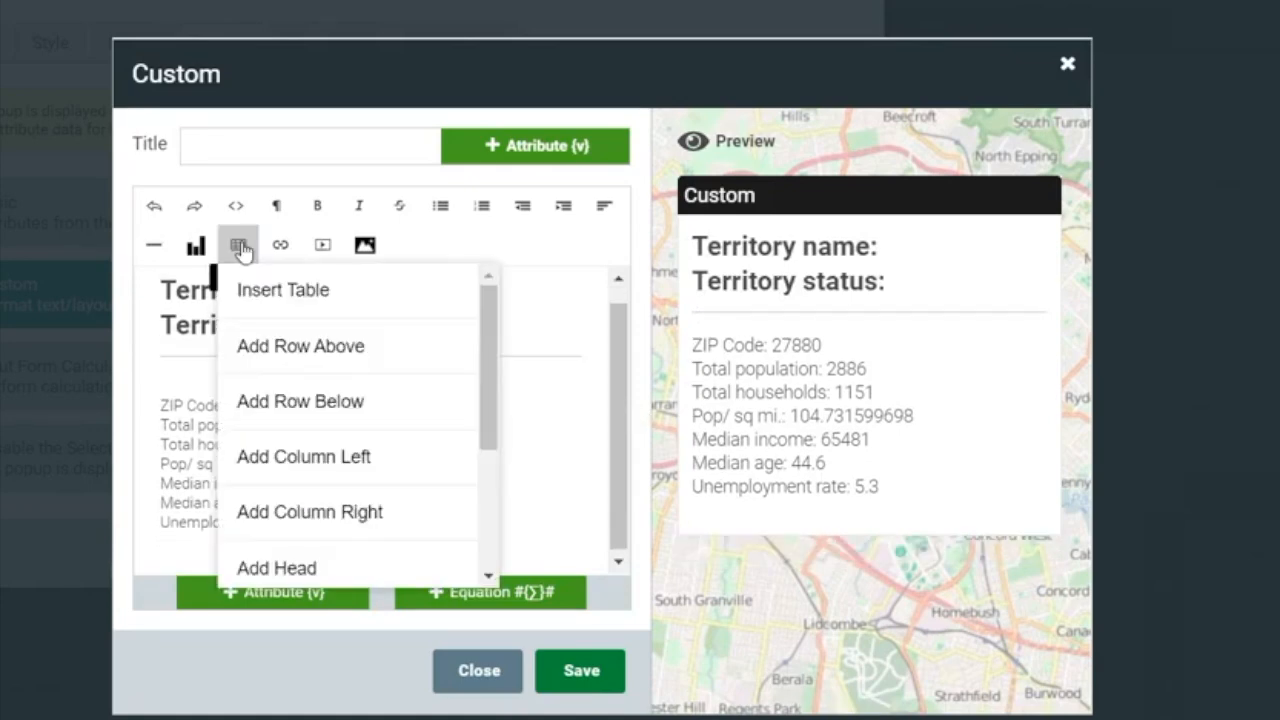
left_click(329, 305)
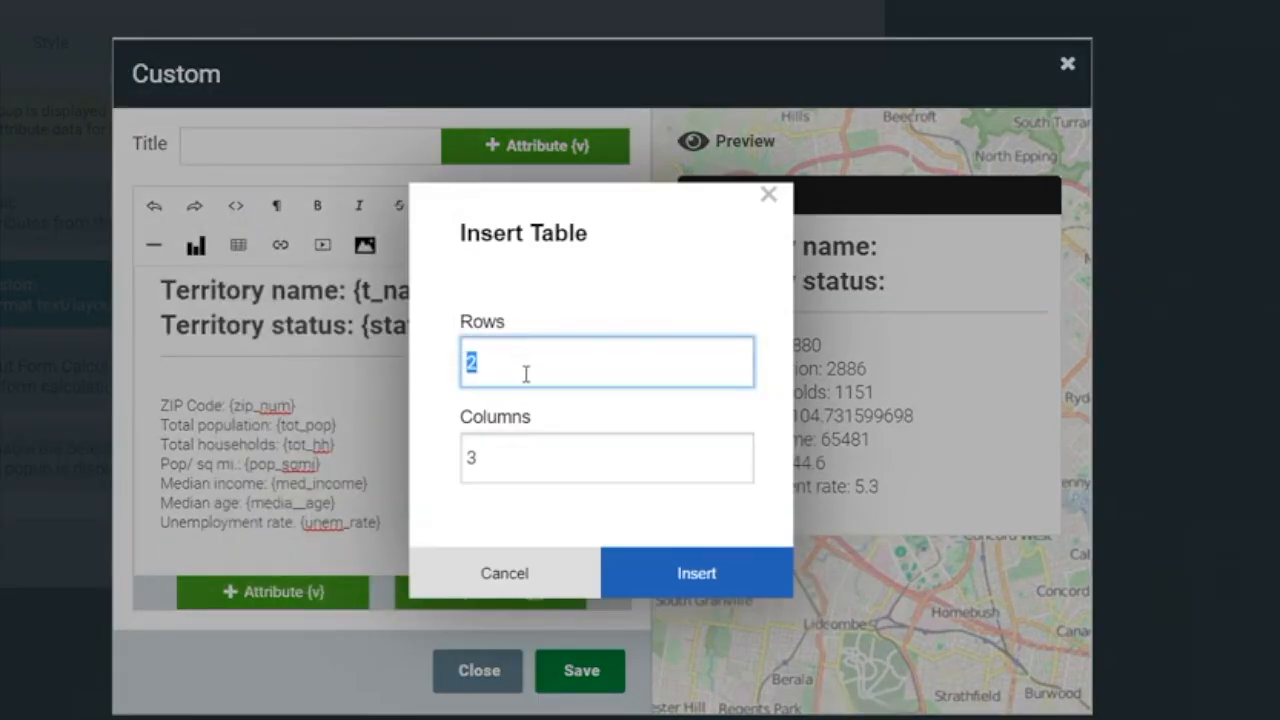
double_click(469, 451)
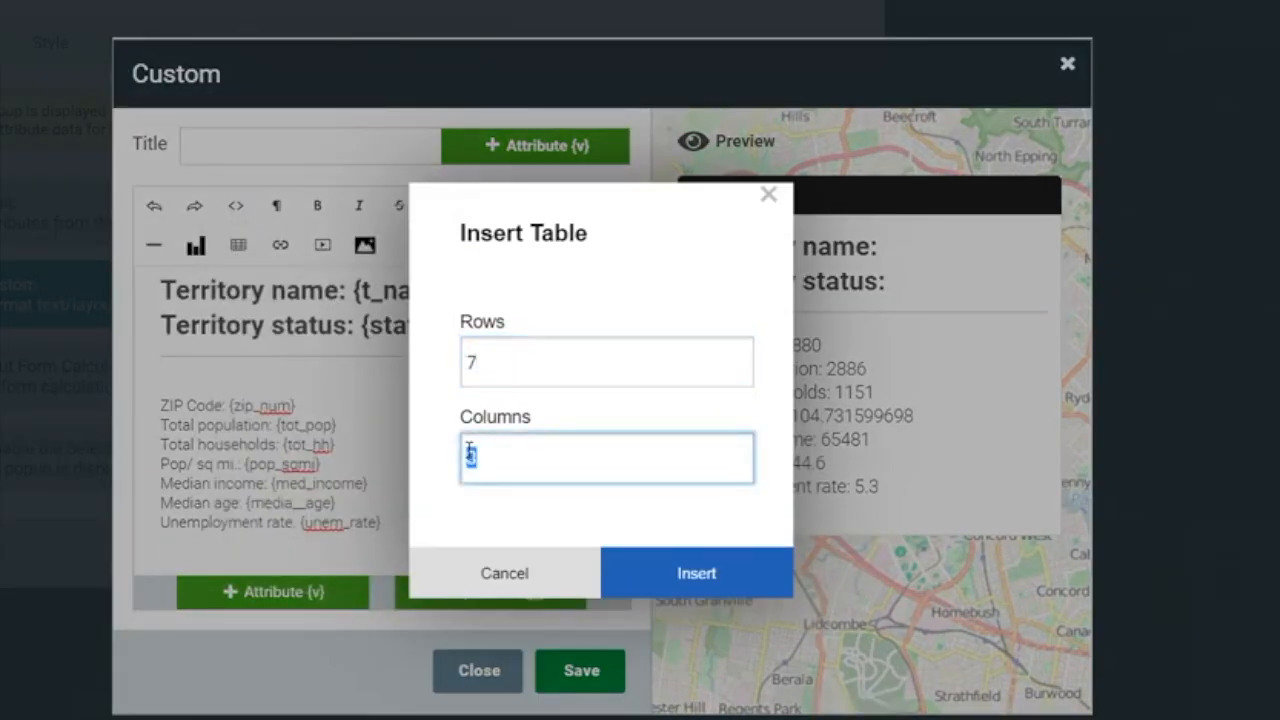
left_click(641, 550)
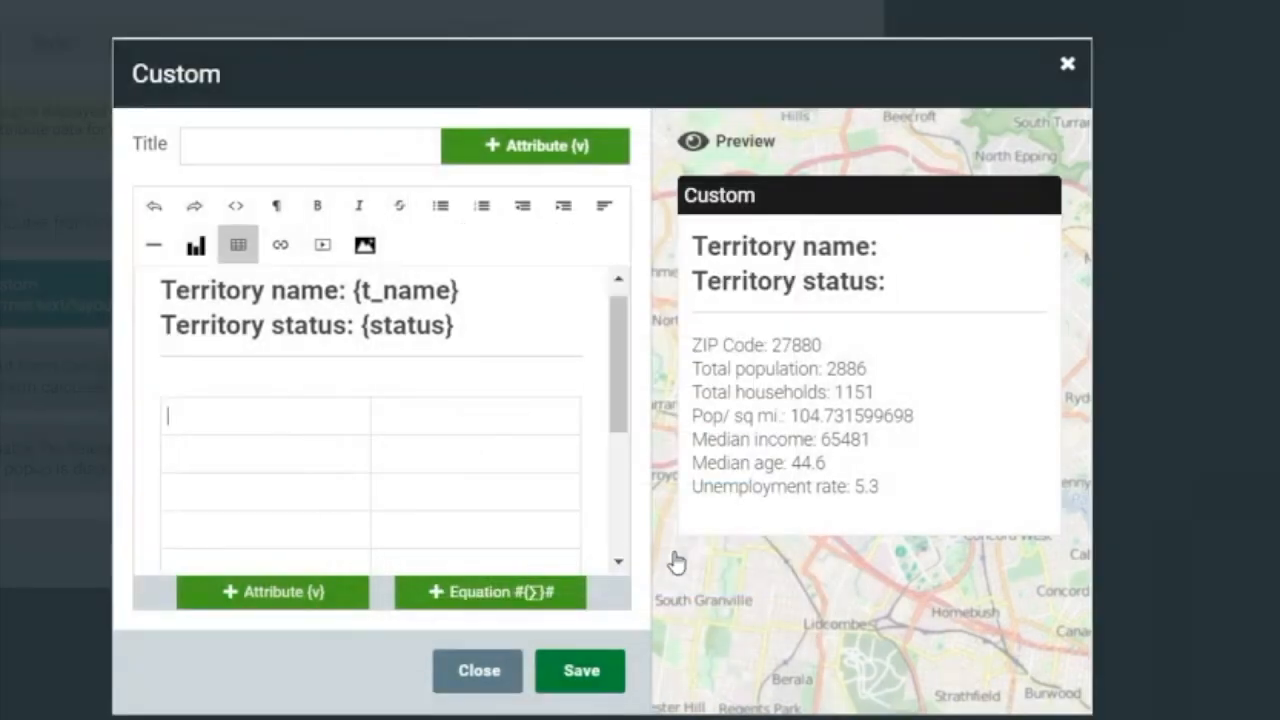
Move the ZIP Code, Total population and Total households lines into the first three rows of the table's first column.
key("ctrl+x")
left_click(260, 281)
key("ctrl+v")
triple_click(262, 547)
key("ctrl+x")
left_click(242, 335)
key("ctrl+v")
triple_click(227, 546)
key("ctrl+x")
left_click(240, 363)
key("ctrl+v")
Move the Pop/ sq mi., Median income, Median age and Unemployment rate lines into the remaining rows of the table's first column.
triple_click(226, 545)
key("ctrl+x")
left_click(226, 402)
key("ctrl+v")
triple_click(226, 545)
left_click(231, 547)
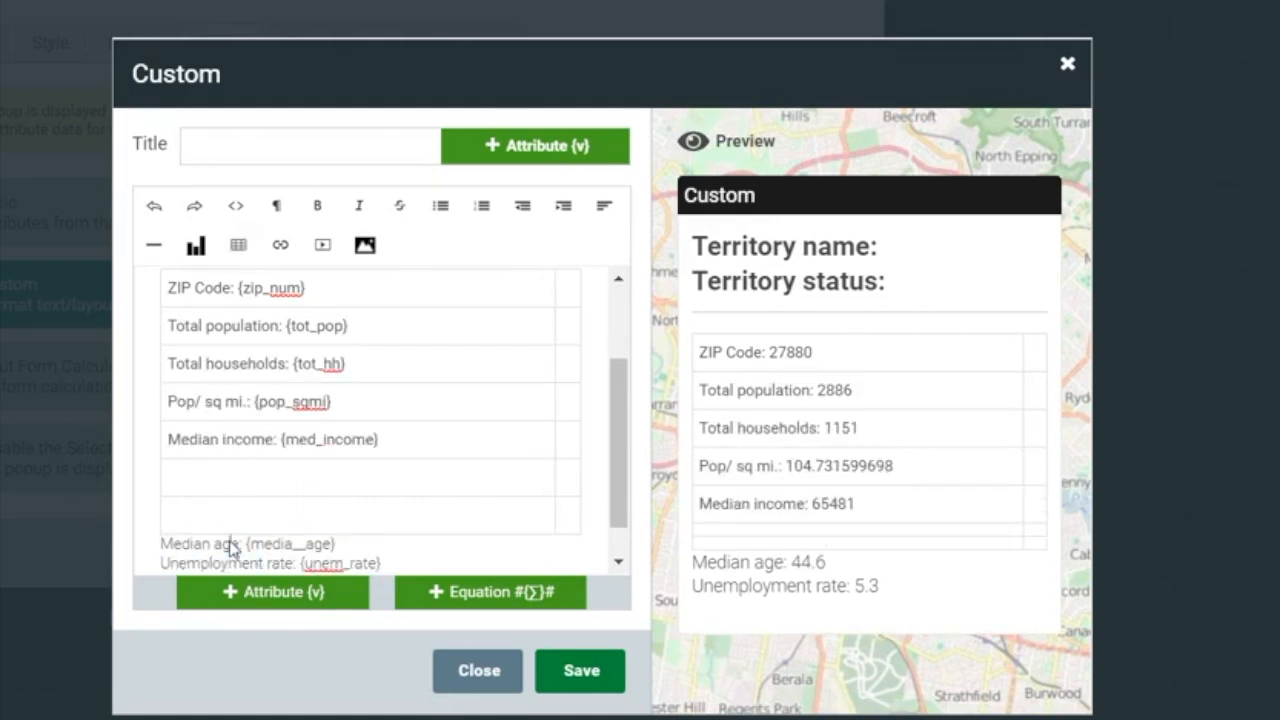
key("ctrl+x")
left_click(234, 477)
key("ctrl+v")
triple_click(234, 545)
key("ctrl+x")
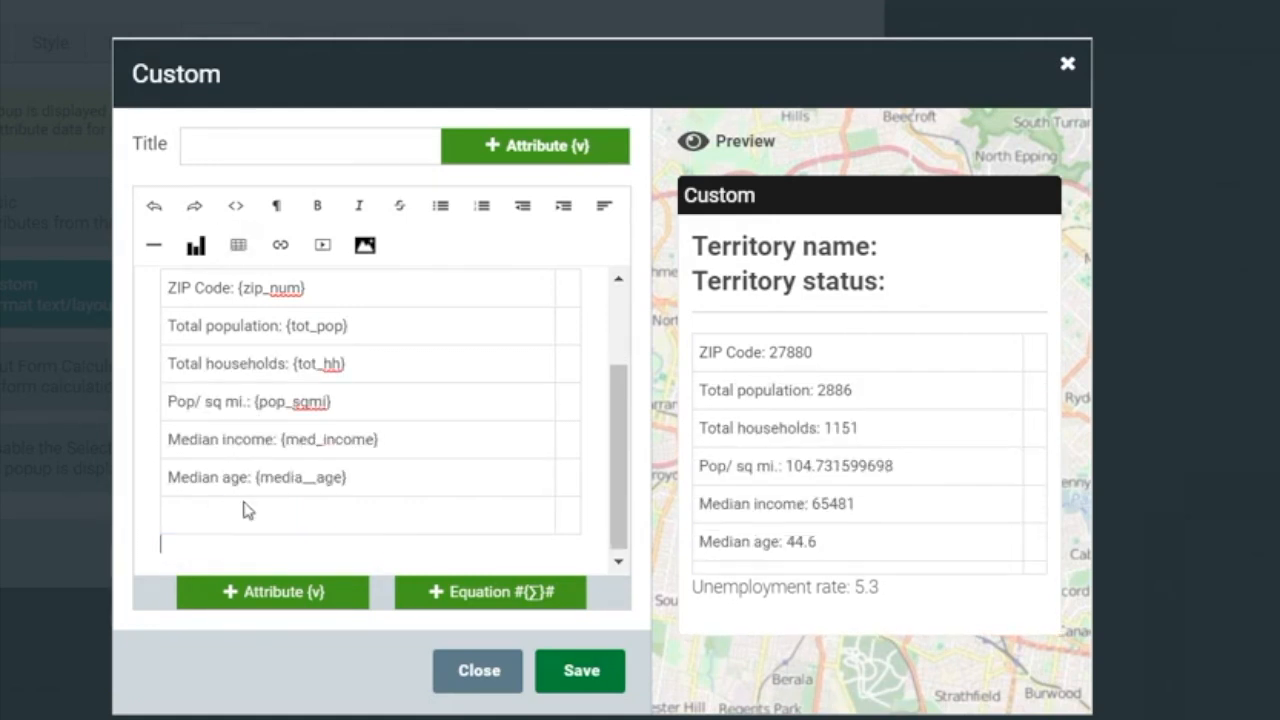
left_click(246, 512)
Move the {zip_num}, {tot_pop}, {tot_hh} and {pop_sqmi} attributes into the second column beside their labels.
scroll(258, 490, "up", 2)
left_click_drag(306, 416, 238, 428)
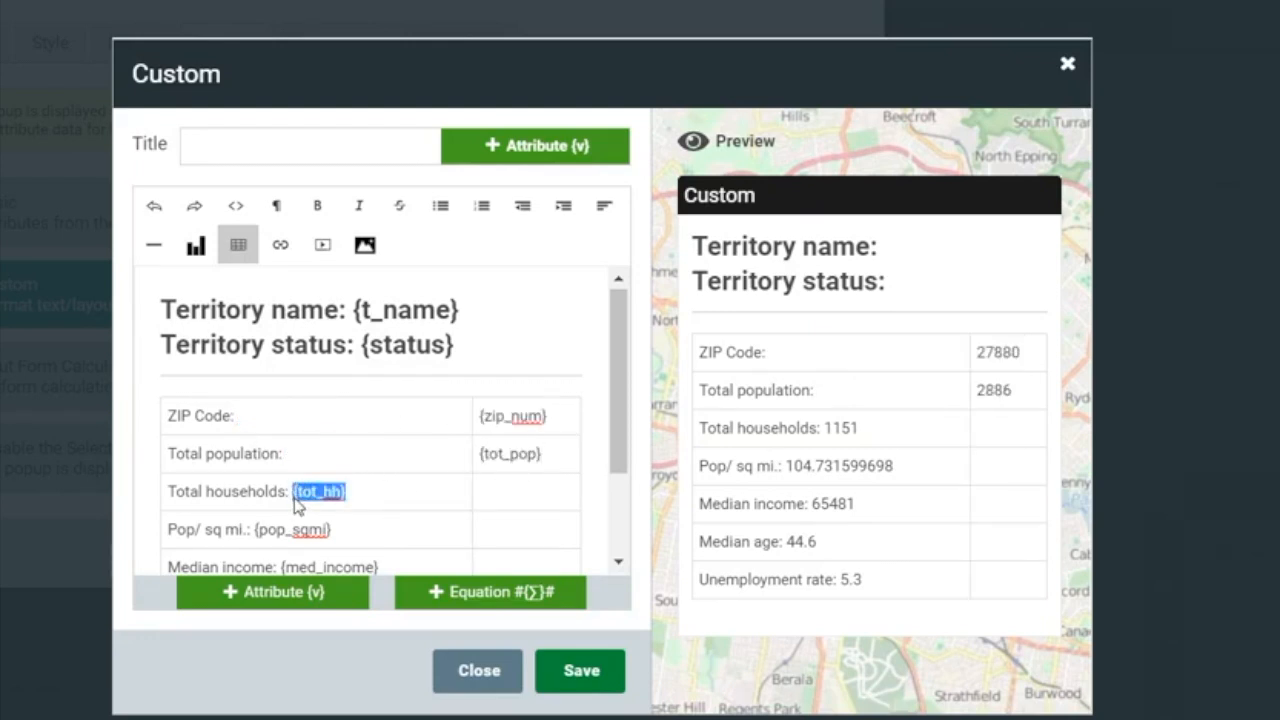
left_click(513, 538)
key("ctrl+v")
scroll(405, 496, "down", 2)
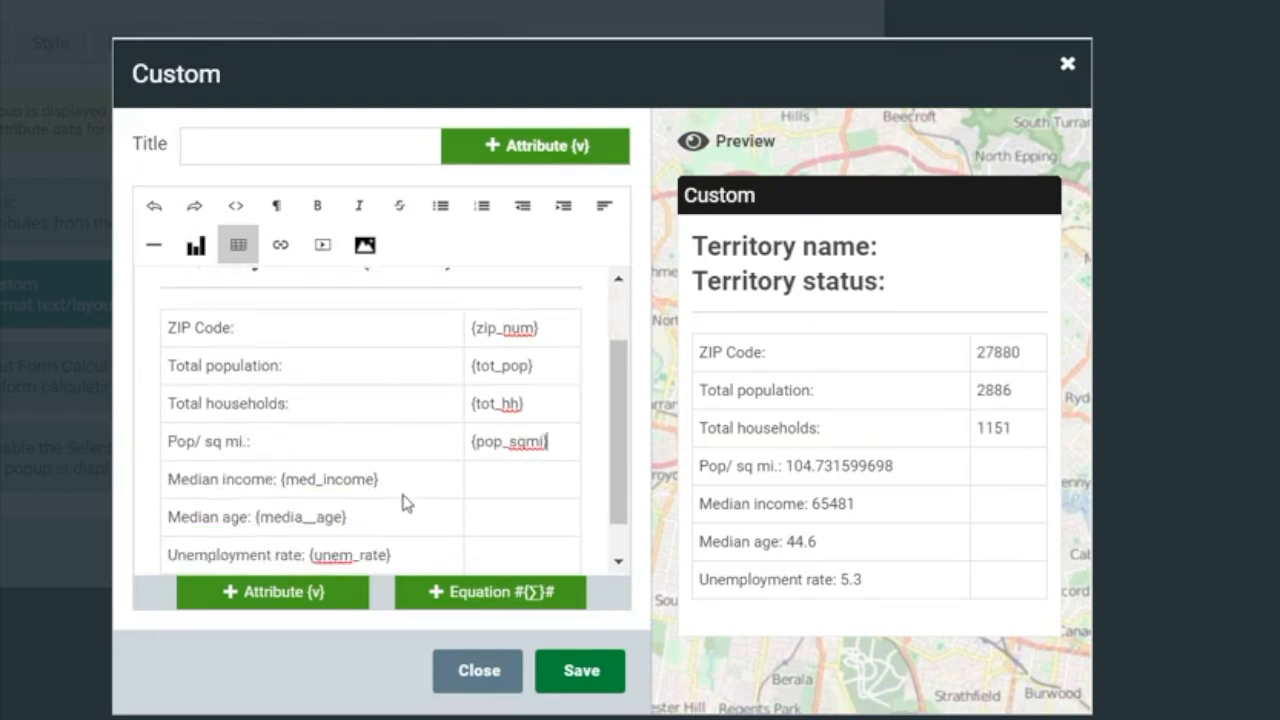
Move the {med_income}, {media__age} and {unem_rate} attributes into the second column beside their labels.
left_click_drag(392, 445, 277, 443)
left_click(520, 445)
key("ctrl+v")
left_click_drag(350, 474, 259, 478)
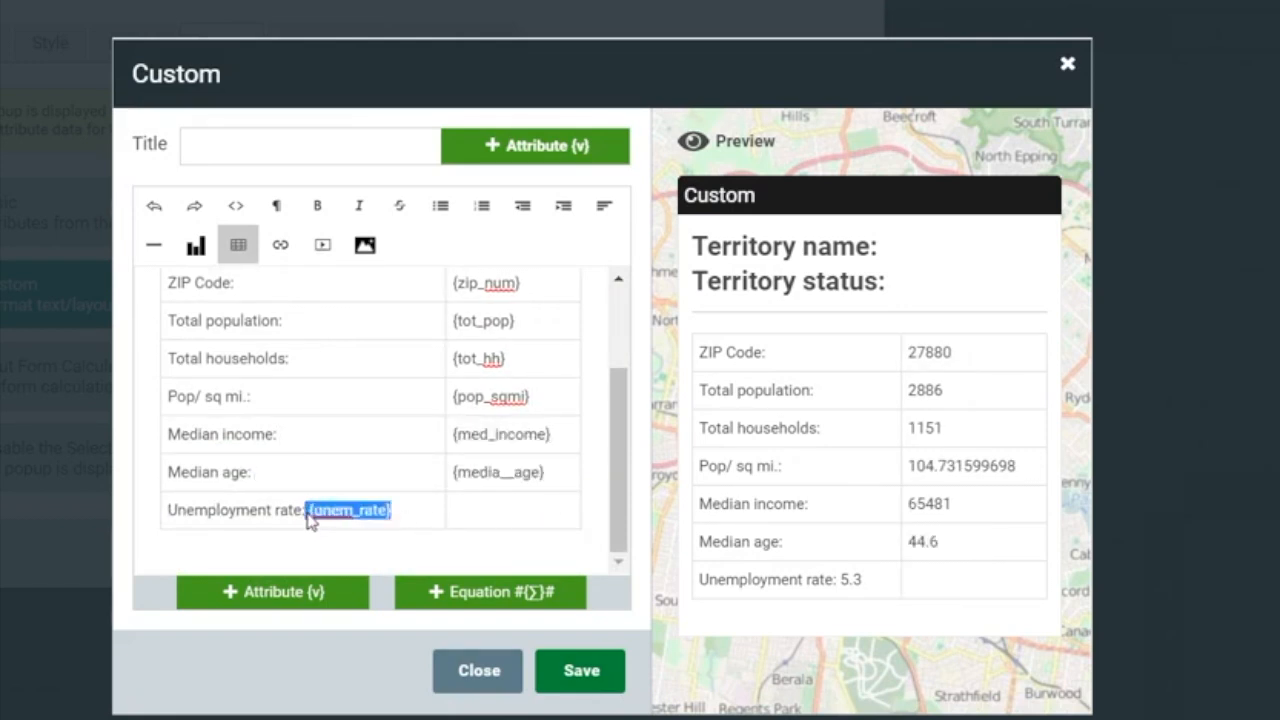
key("ctrl+x")
left_click(495, 513)
key("ctrl+v")
Make all seven labels in the table's first column bold, from Unemployment rate up to ZIP Code.
triple_click(259, 513)
left_click(317, 206)
triple_click(236, 479)
left_click(317, 206)
triple_click(246, 436)
key("ctrl+b")
triple_click(230, 399)
key("ctrl+b")
triple_click(247, 360)
key("ctrl+b")
triple_click(238, 326)
key("ctrl+b")
scroll(236, 342, "up", 3)
triple_click(208, 414)
key("ctrl+b")
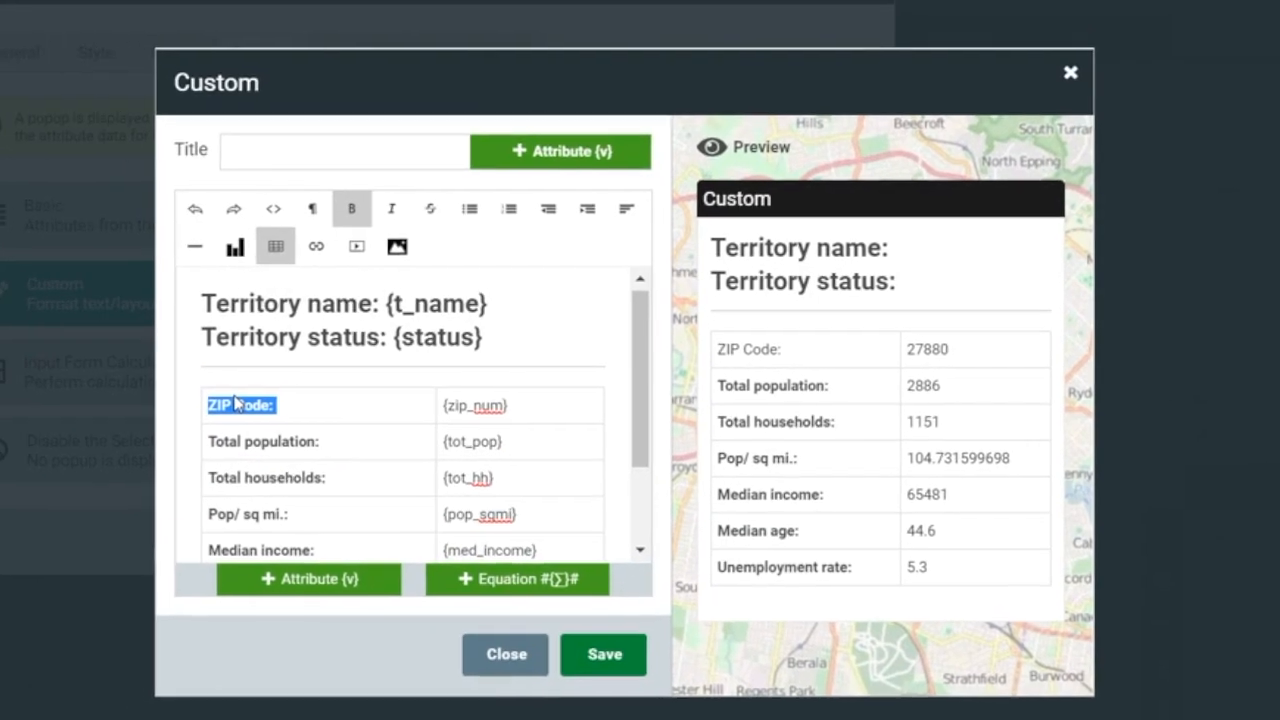
Save the custom popup and check it on a ZIP area of the map.
left_click(630, 636)
left_click(850, 532)
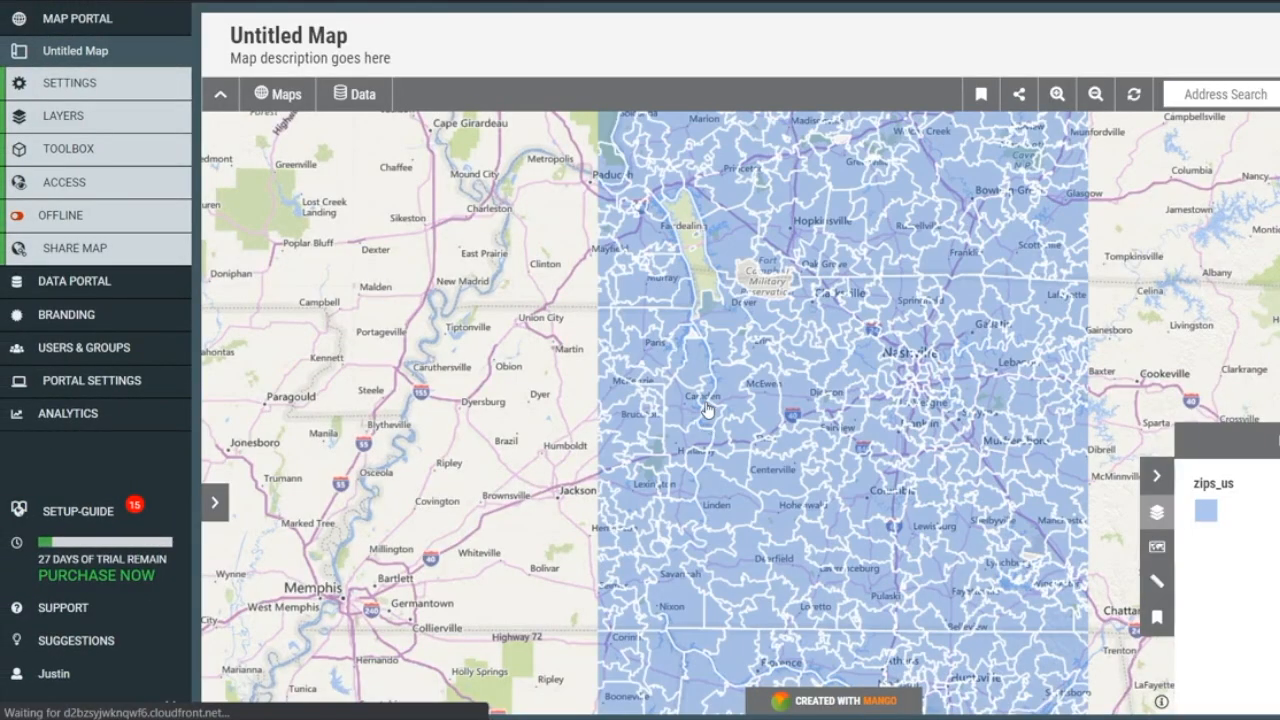
left_click(697, 369)
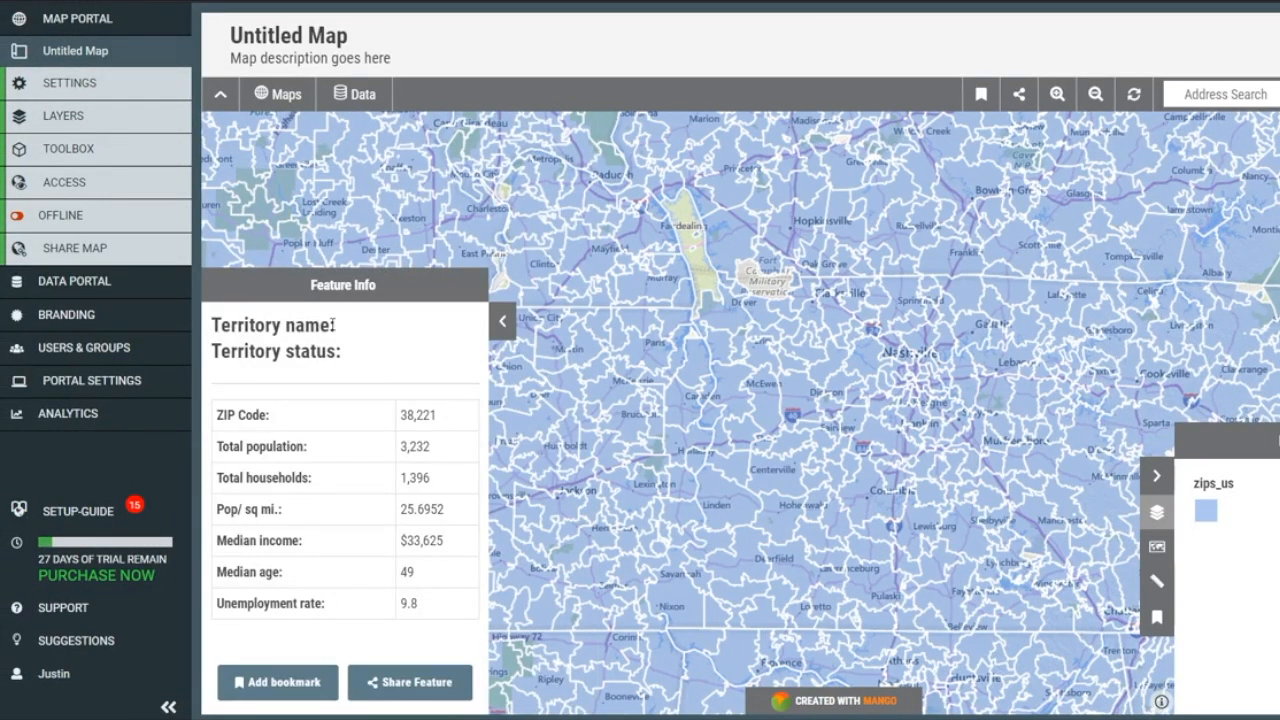